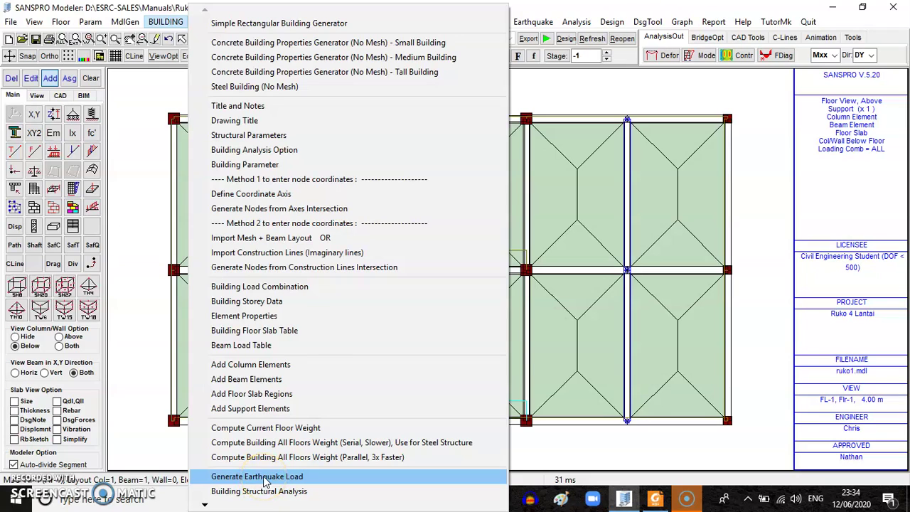
# Step: Open the earthquake load generator for the building and move its window clear of the model's edge
pyautogui.click(522, 63)
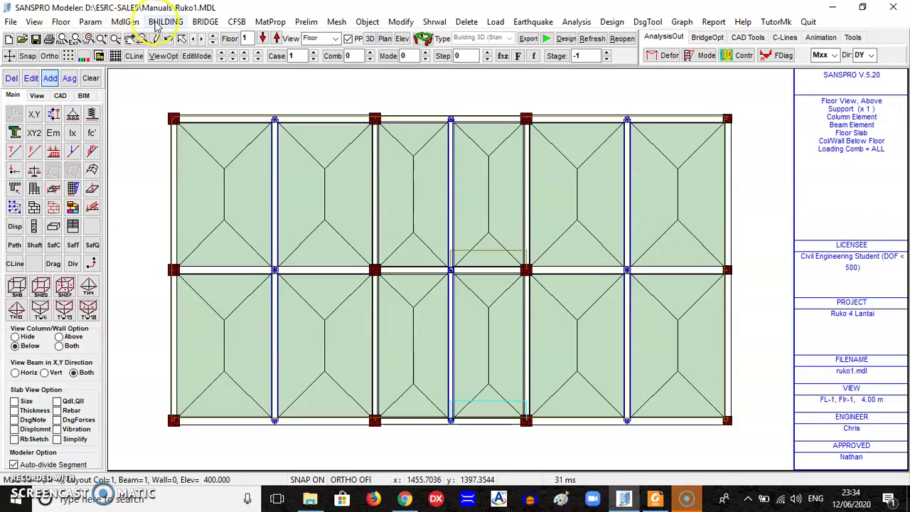
pyautogui.click(166, 21)
pyautogui.click(234, 477)
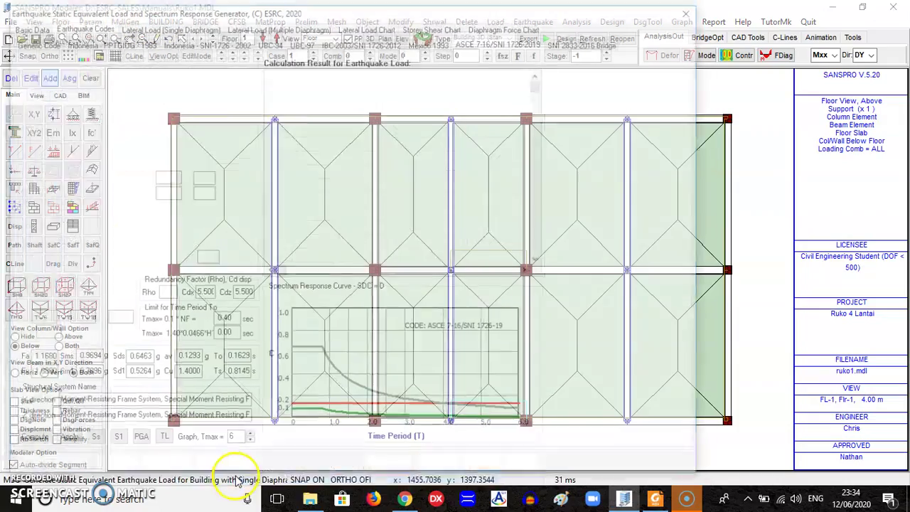
pyautogui.moveTo(414, 12); pyautogui.dragTo(506, 7)
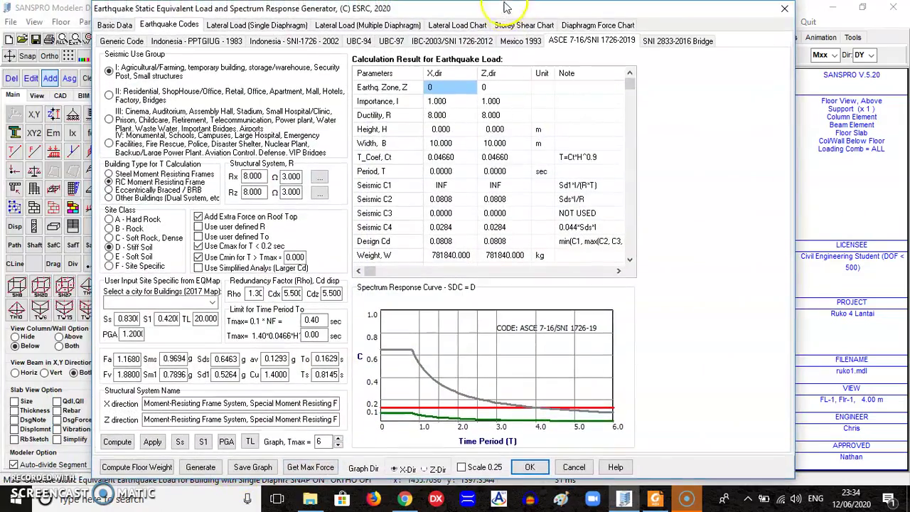
# Step: Set the building's structural width to 22 m in X and 12 m in Z in the earthquake basic data
pyautogui.click(114, 25)
pyautogui.click(269, 101)
pyautogui.moveTo(269, 99); pyautogui.dragTo(233, 101)
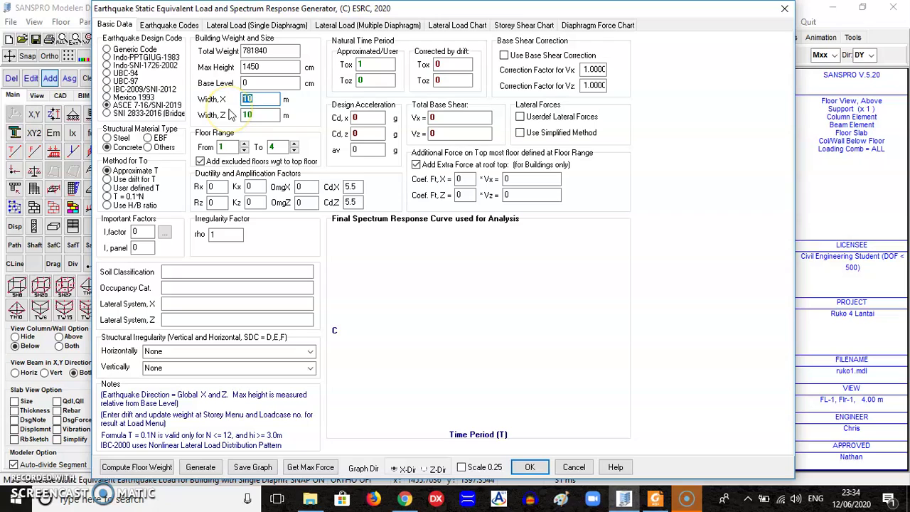
pyautogui.write('22')
pyautogui.click(254, 112)
pyautogui.doubleClick(256, 112)
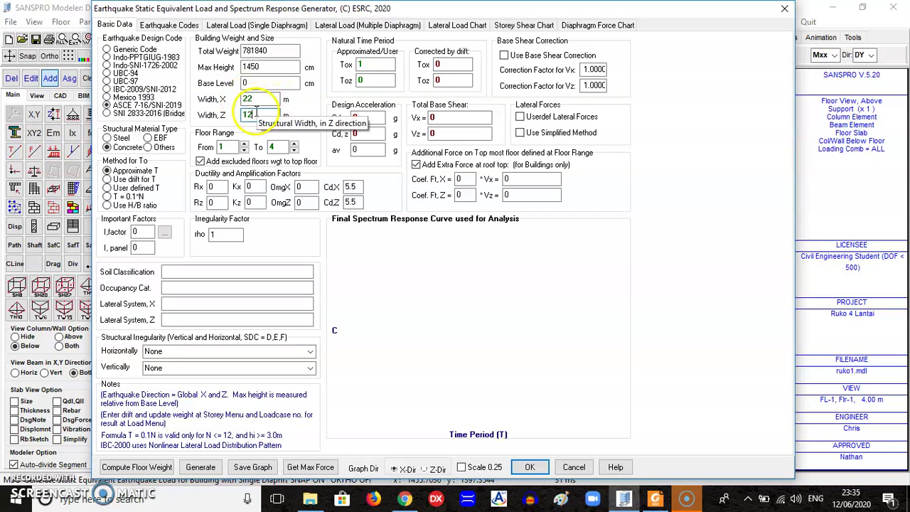
# Step: Check the grid spacings on the elevation and floor plan in the Soal Latihan SANSPRO 2019 PDF in Foxit Reader, and return to SANSPRO
pyautogui.click(655, 498)
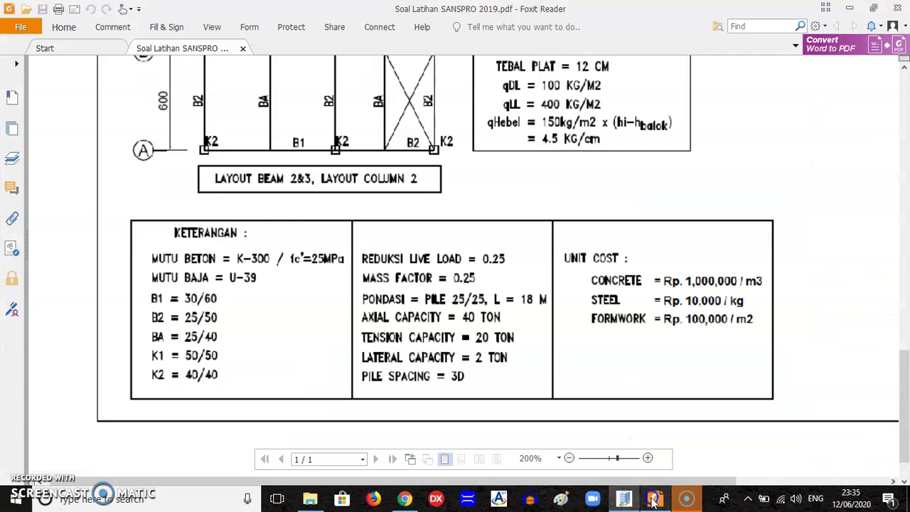
pyautogui.moveTo(905, 375); pyautogui.dragTo(906, 191)
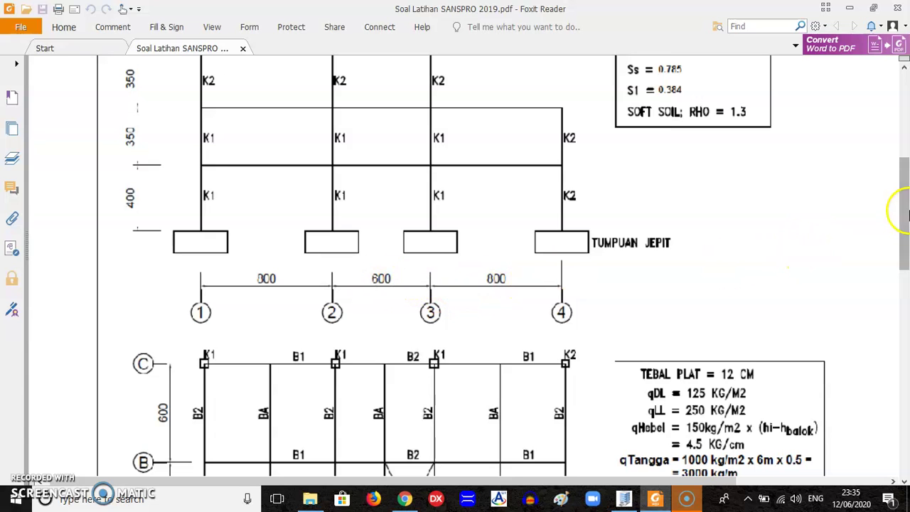
pyautogui.moveTo(907, 214); pyautogui.dragTo(906, 252)
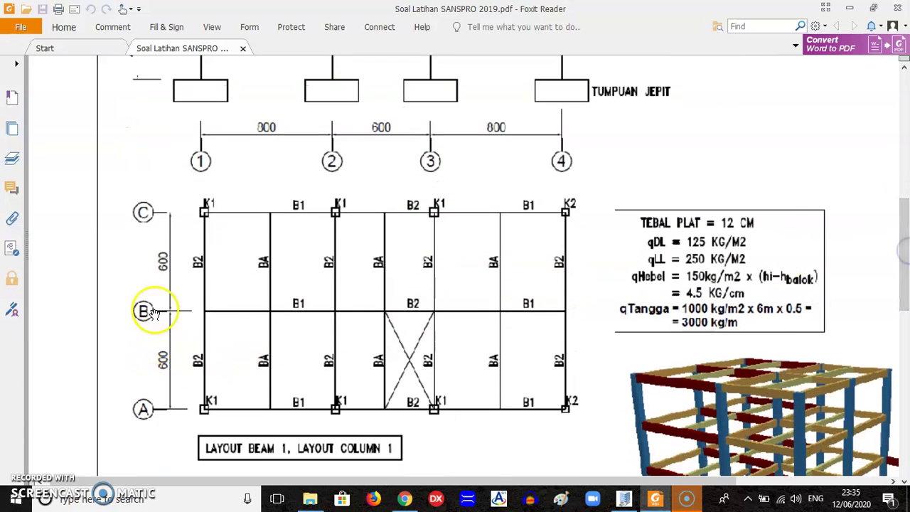
pyautogui.click(624, 498)
pyautogui.click(298, 203)
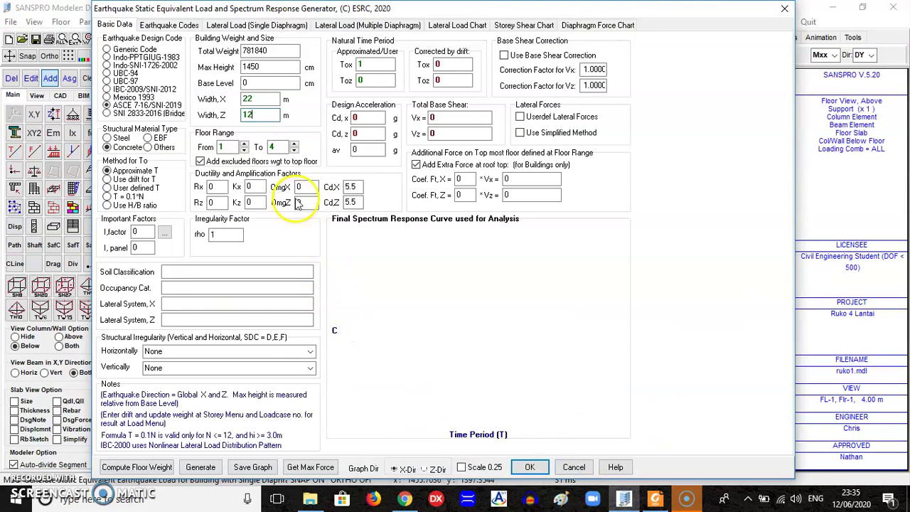
# Step: Set the ASCE 7-16/SNI 1726-2019 seismic use group to II and select Jakarta Pusat as the city, accepting the map note
pyautogui.click(187, 26)
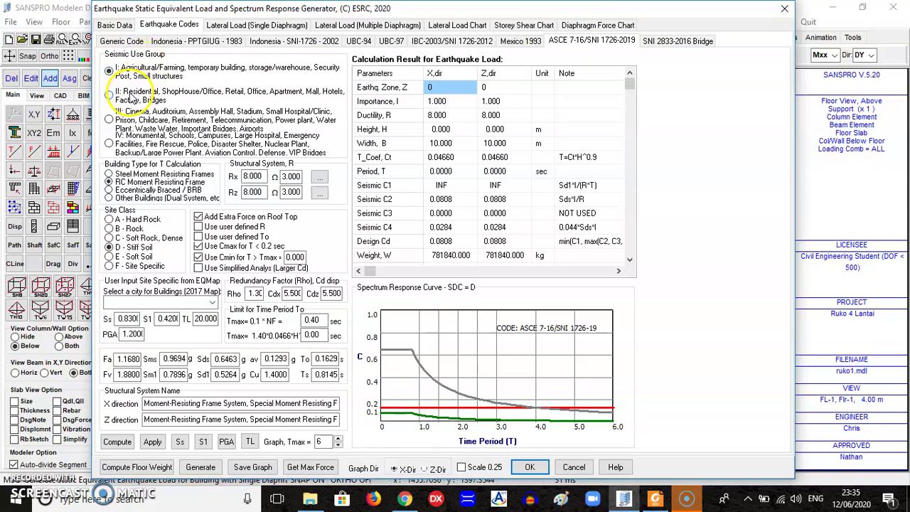
pyautogui.click(122, 95)
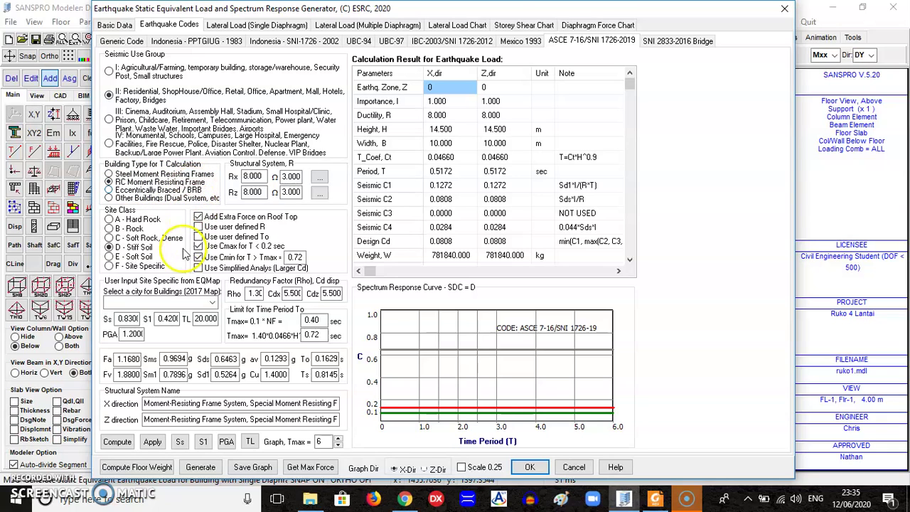
pyautogui.click(213, 303)
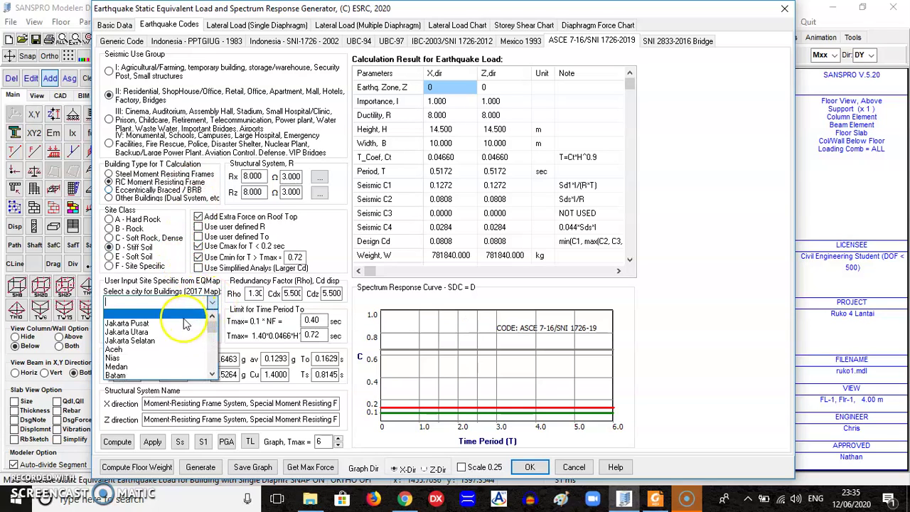
pyautogui.click(135, 323)
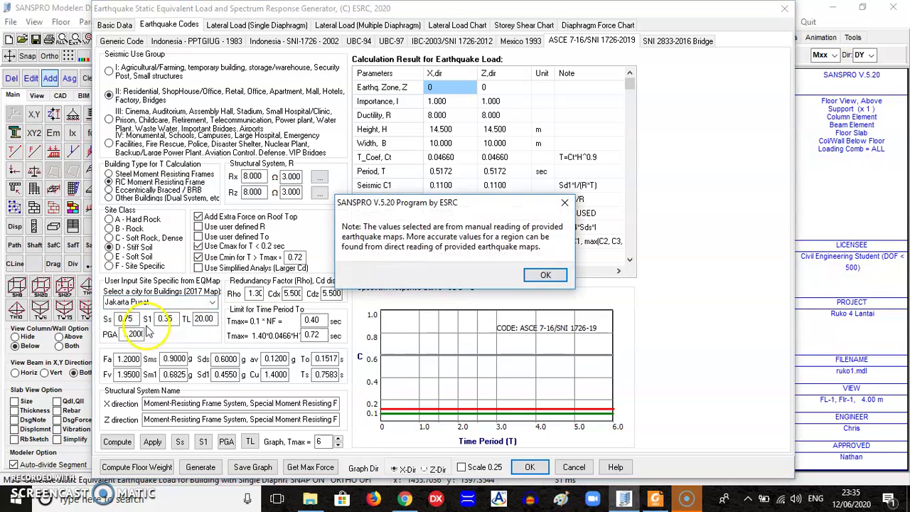
pyautogui.click(544, 276)
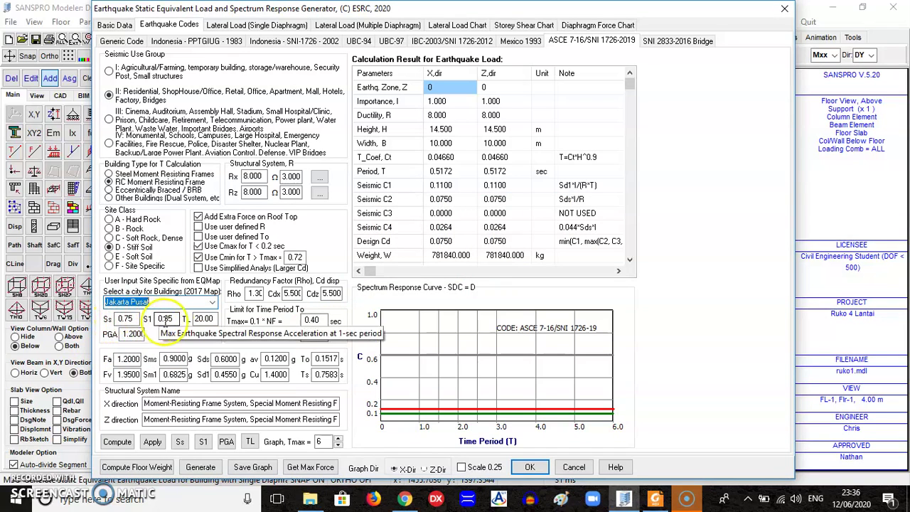
# Step: View the Ss earthquake zone map of Indonesia and disable the use of Cmin for T > Tmax
pyautogui.click(181, 442)
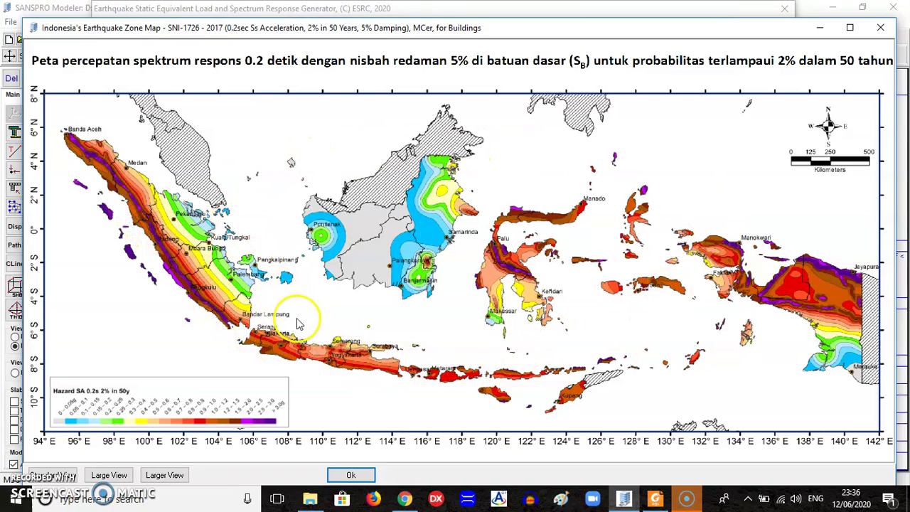
pyautogui.click(356, 476)
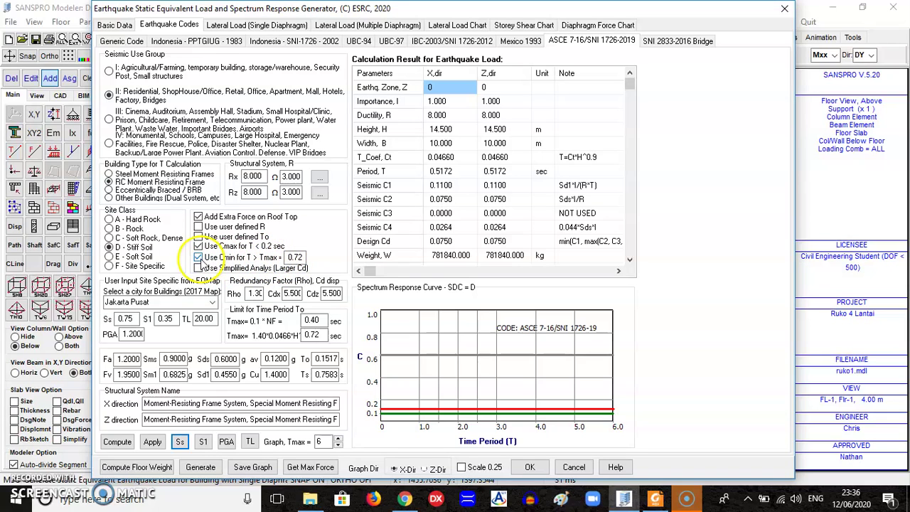
pyautogui.click(199, 258)
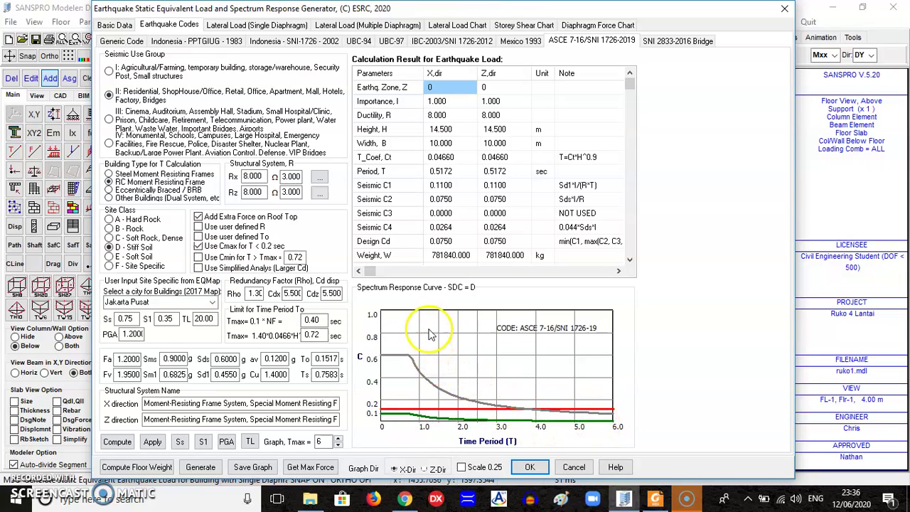
pyautogui.moveTo(422, 330)
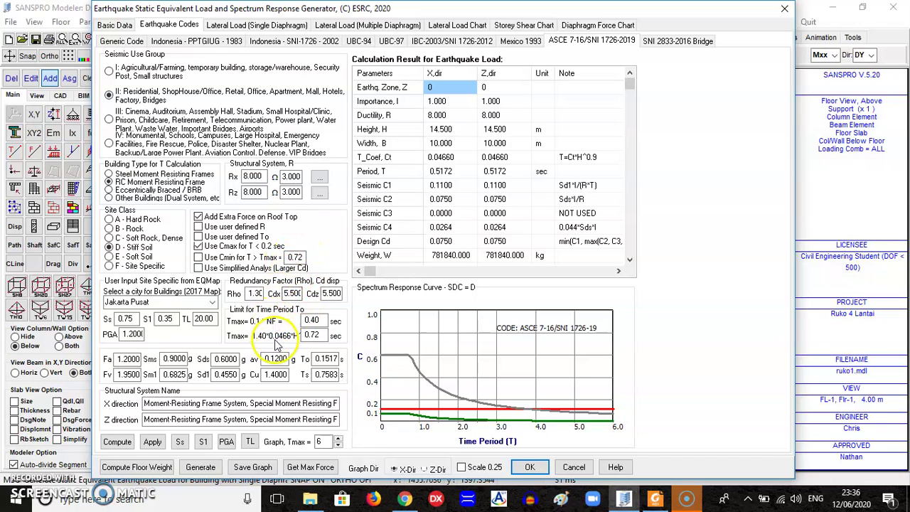
pyautogui.click(249, 293)
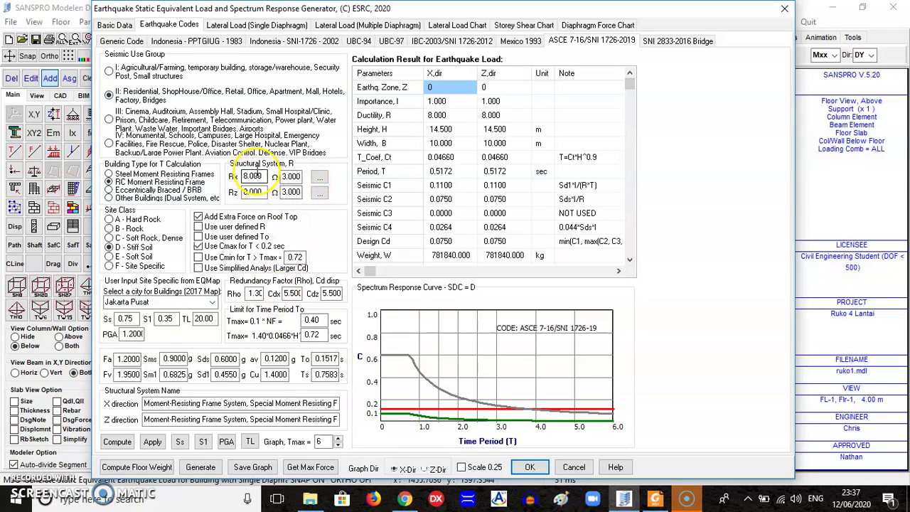
# Step: Assign structural system C.1, Rangka baja pemikul momen khusus, to both the X and Z directions
pyautogui.click(321, 180)
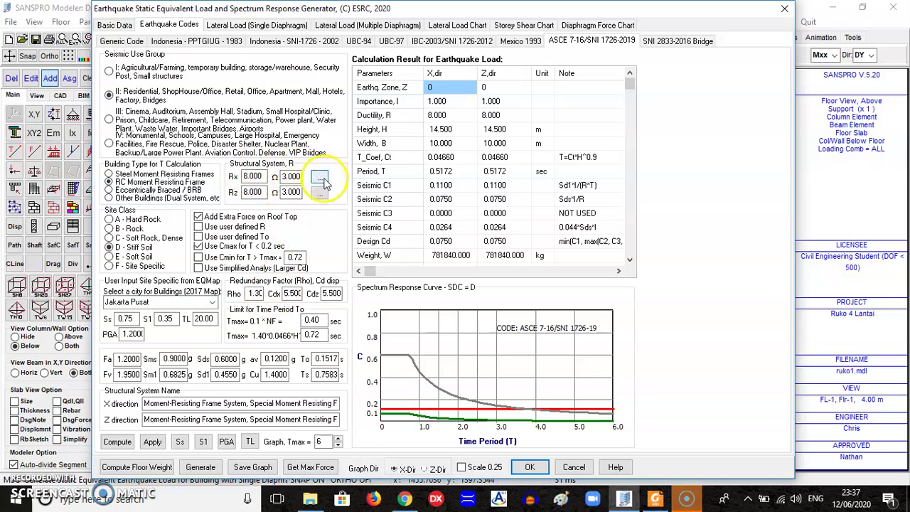
pyautogui.click(324, 183)
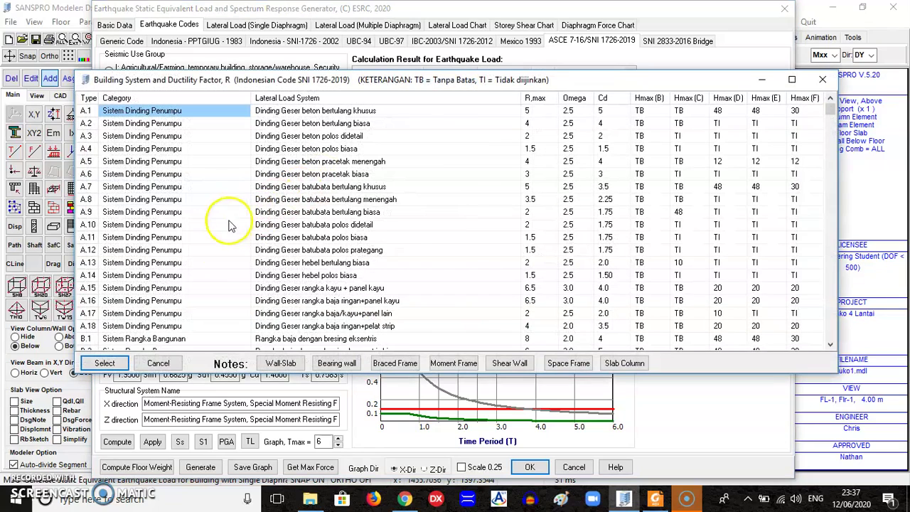
pyautogui.doubleClick(835, 237)
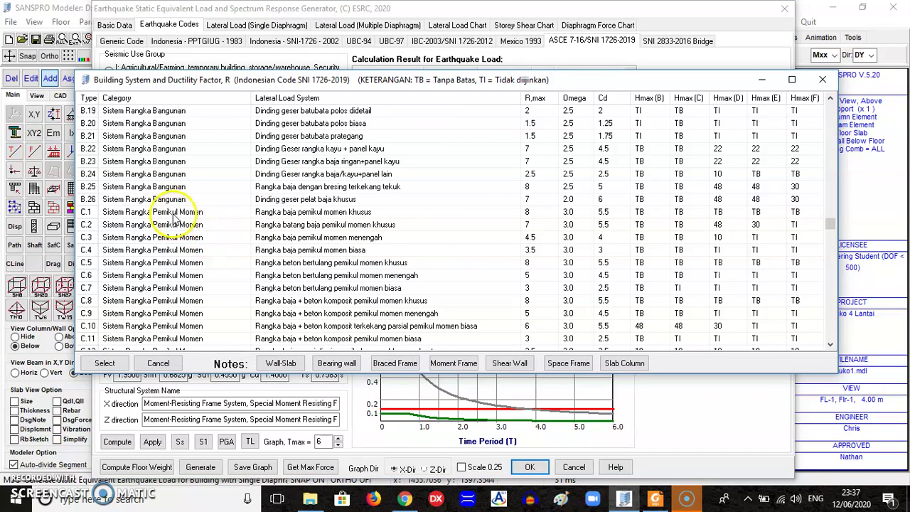
pyautogui.click(107, 212)
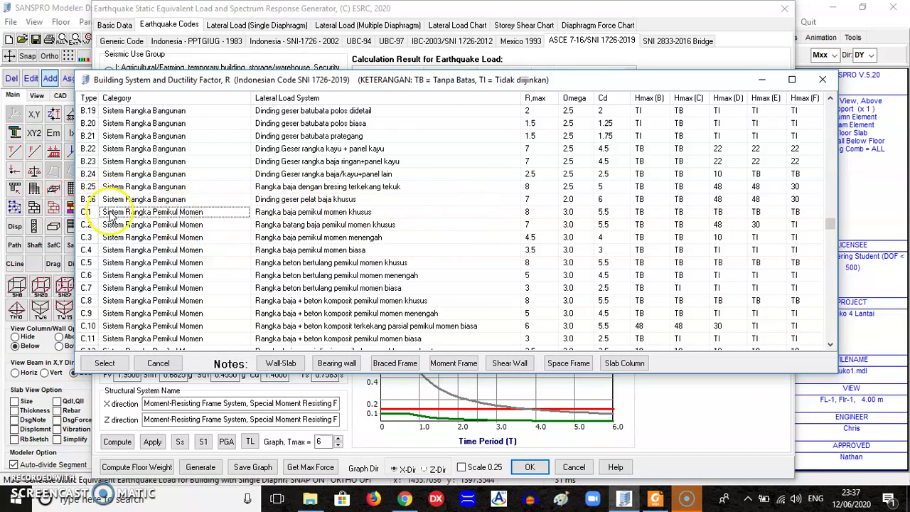
pyautogui.click(104, 363)
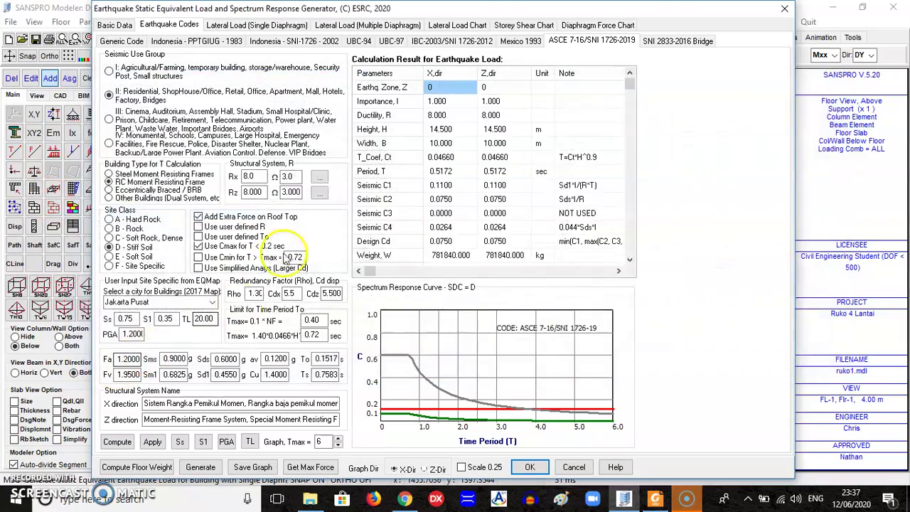
pyautogui.click(327, 186)
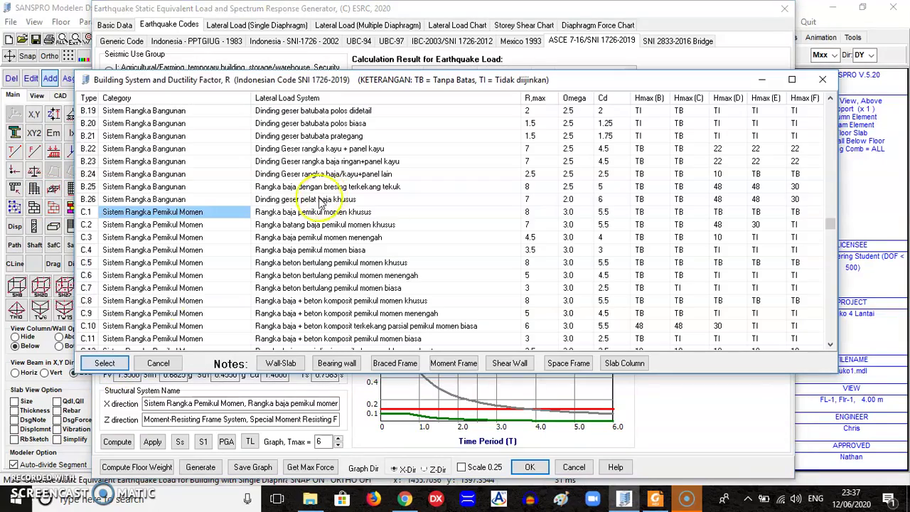
pyautogui.click(105, 363)
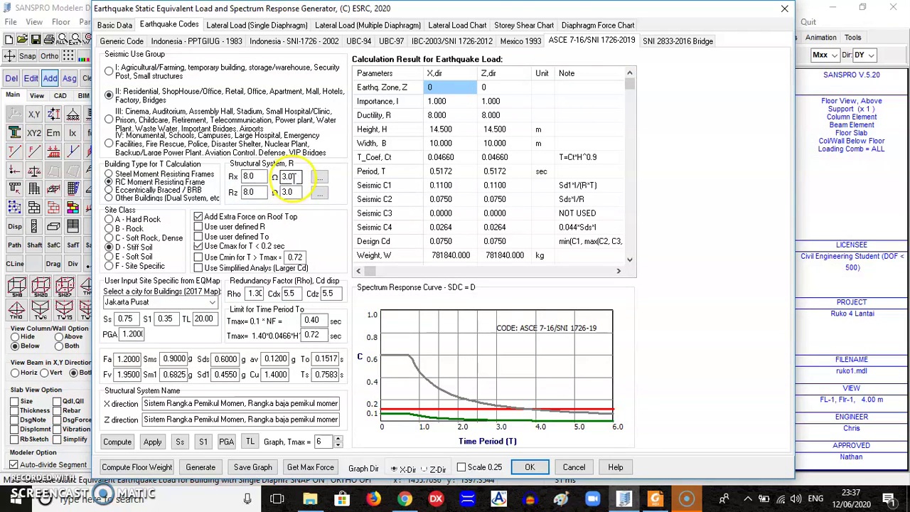
pyautogui.click(292, 294)
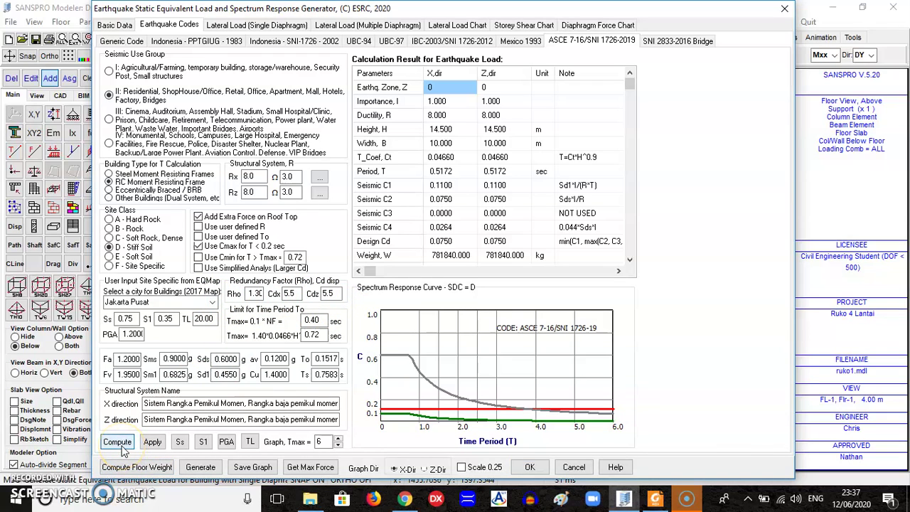
# Step: Compute and apply the seismic parameters, and generate the earthquake load
pyautogui.click(151, 443)
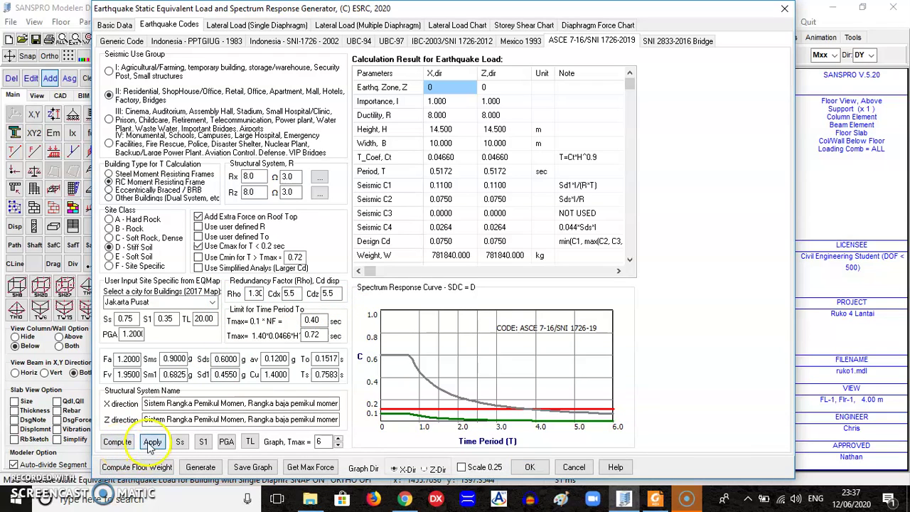
pyautogui.click(201, 467)
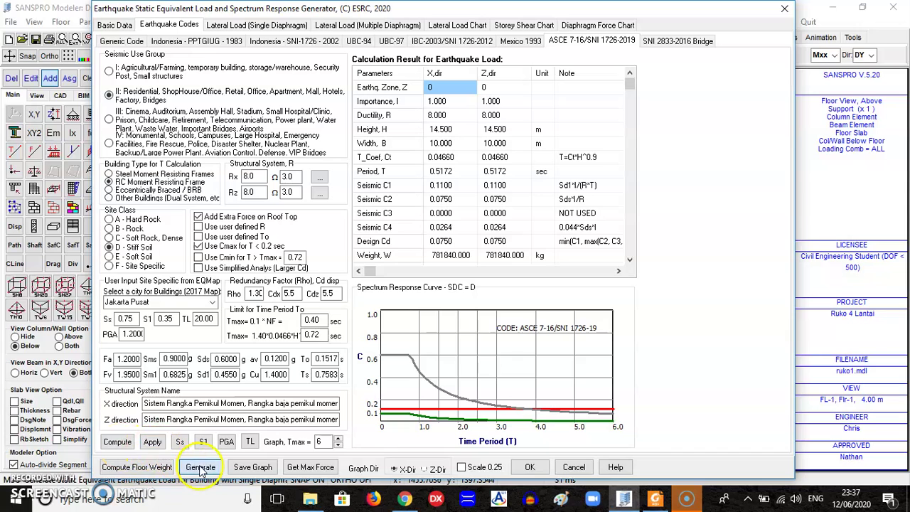
pyautogui.click(122, 442)
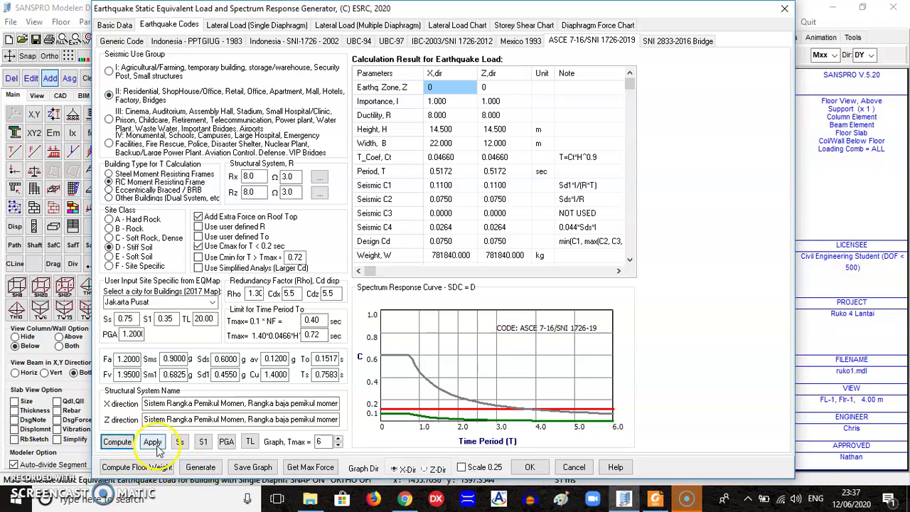
pyautogui.click(201, 468)
# Step: Review the generated time periods, base shear and spectrum response curve in the basic data against the code settings
pyautogui.click(114, 25)
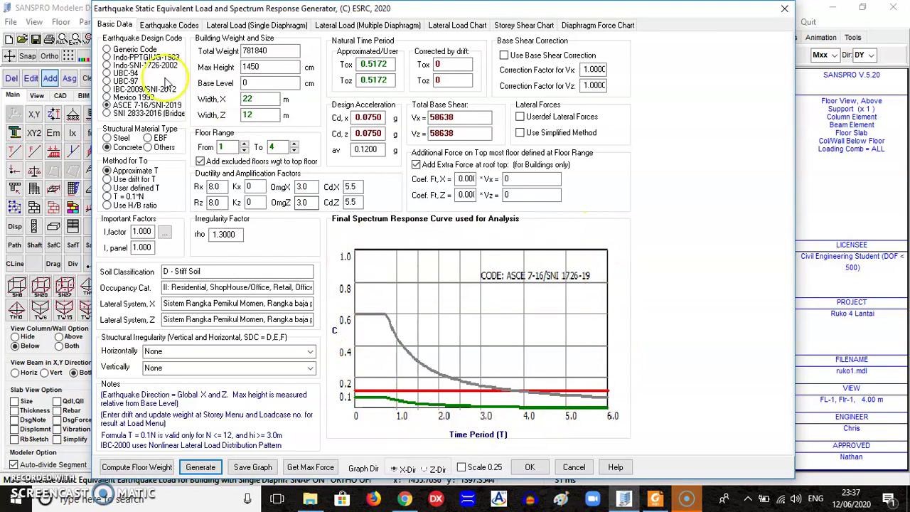
pyautogui.click(168, 25)
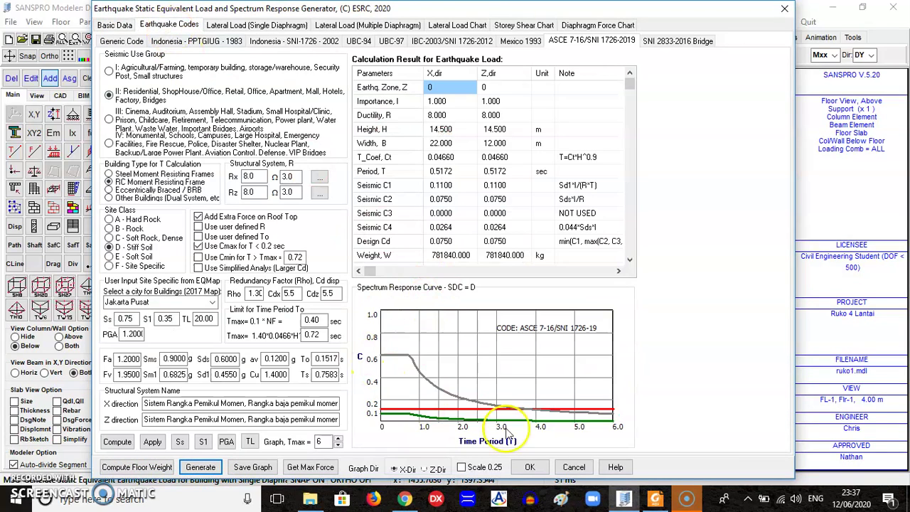
pyautogui.click(114, 25)
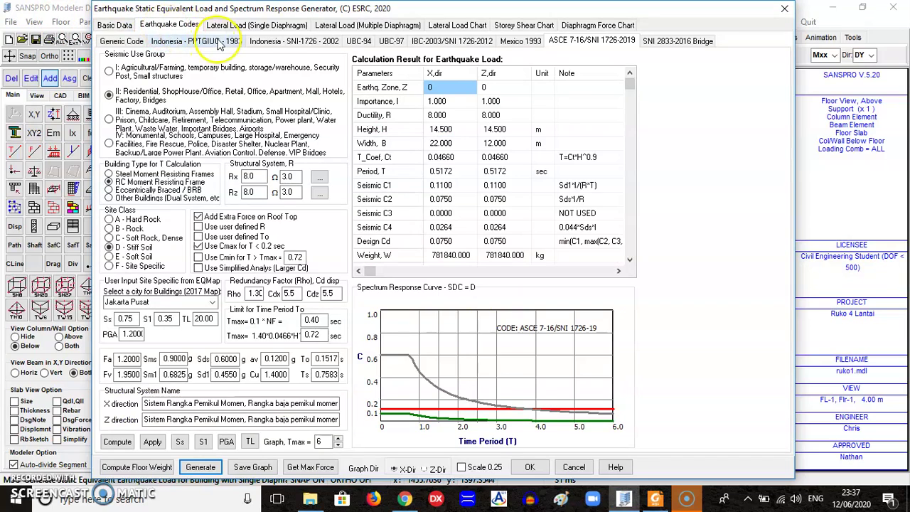
# Step: Set the site class to E - Soft Soil and recompute the seismic parameters
pyautogui.click(133, 259)
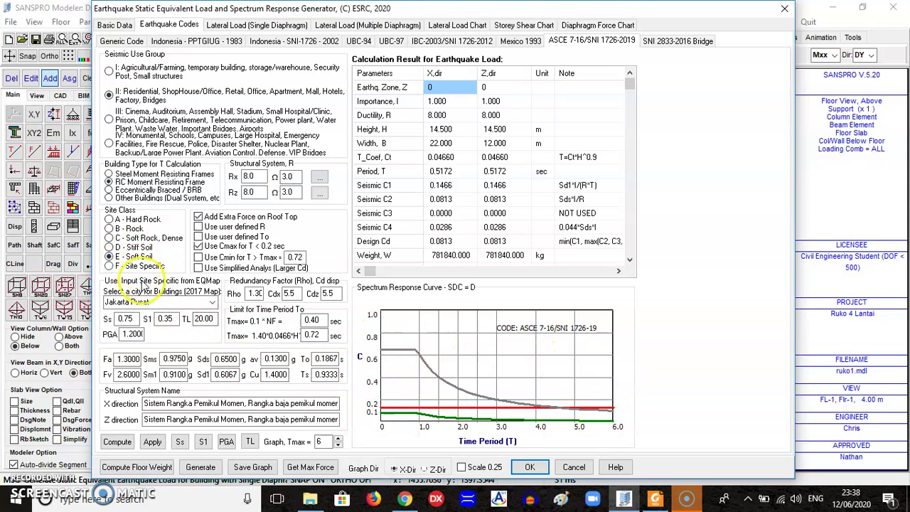
pyautogui.click(153, 444)
pyautogui.click(117, 442)
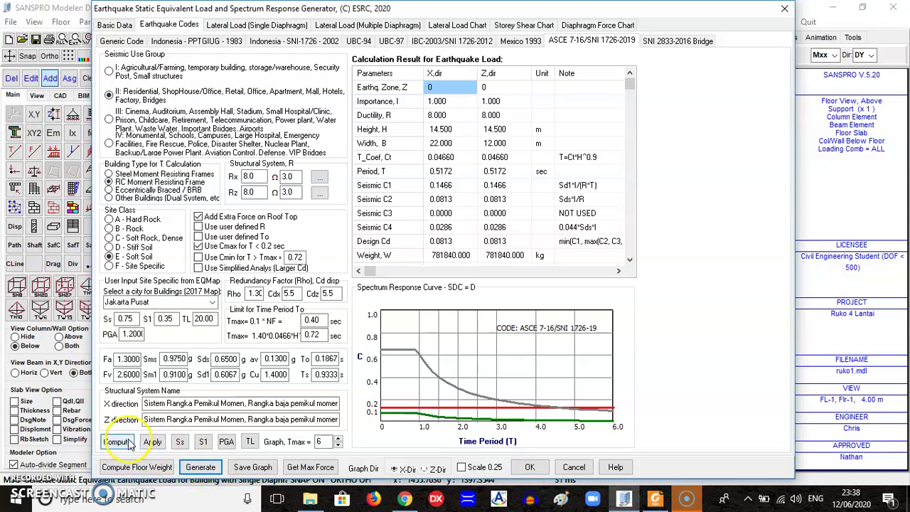
# Step: Generate the earthquake load with the recomputed soft soil parameters, accept it and save the model
pyautogui.click(201, 467)
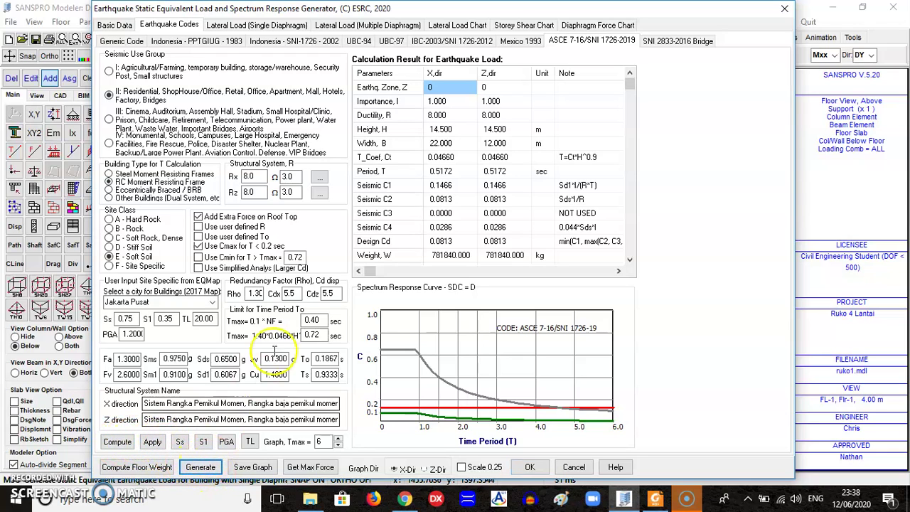
pyautogui.click(530, 468)
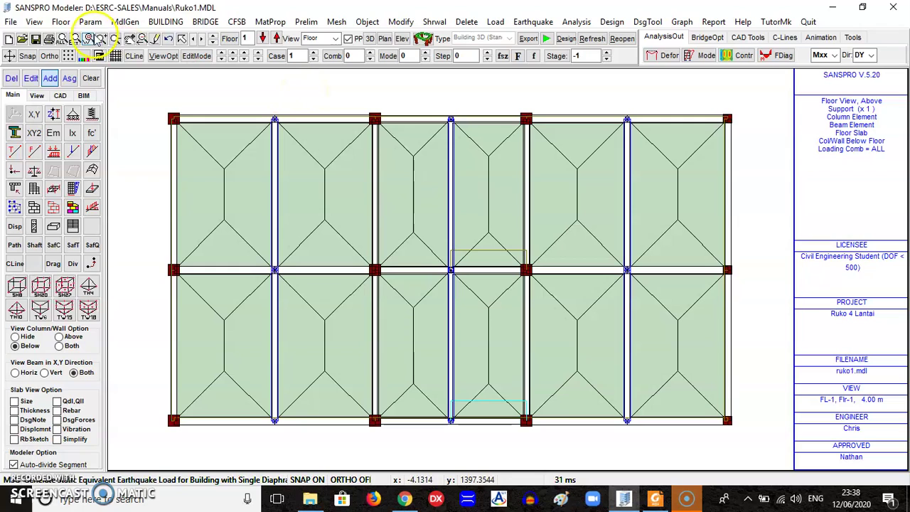
pyautogui.click(11, 23)
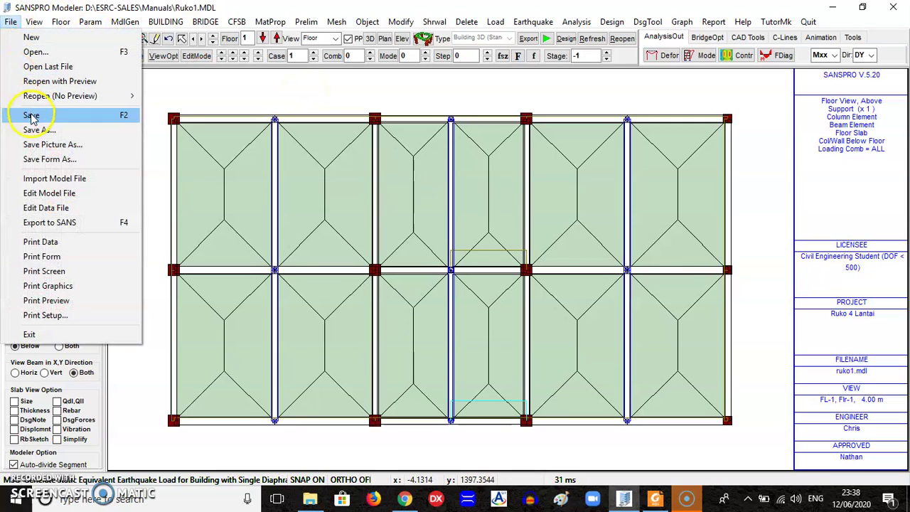
pyautogui.click(36, 114)
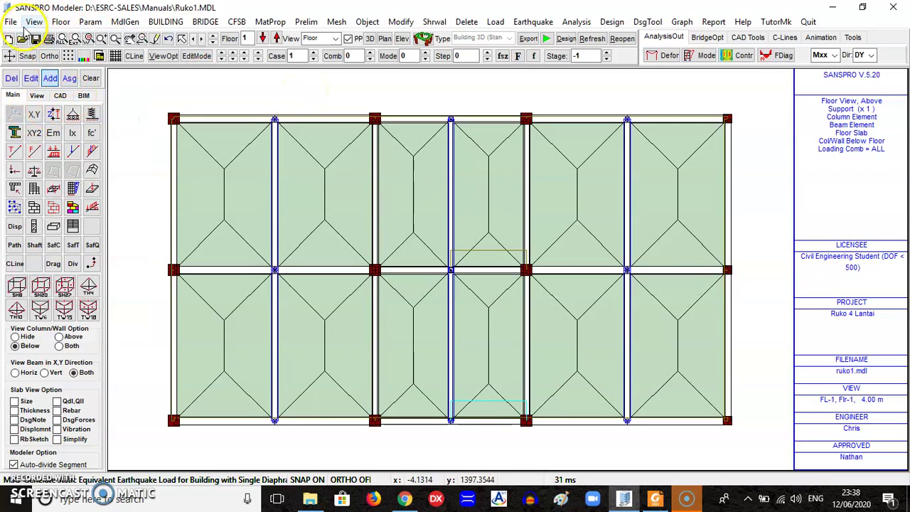
# Step: Export the model to SANS data with model integrity checking and equivalent load, reviewing the Structural Model Advisor report before continuing
pyautogui.click(10, 21)
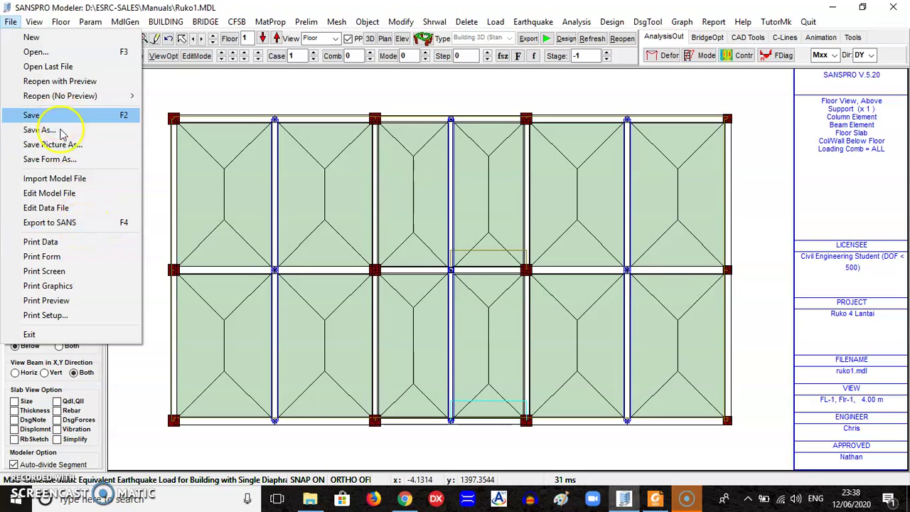
pyautogui.click(81, 226)
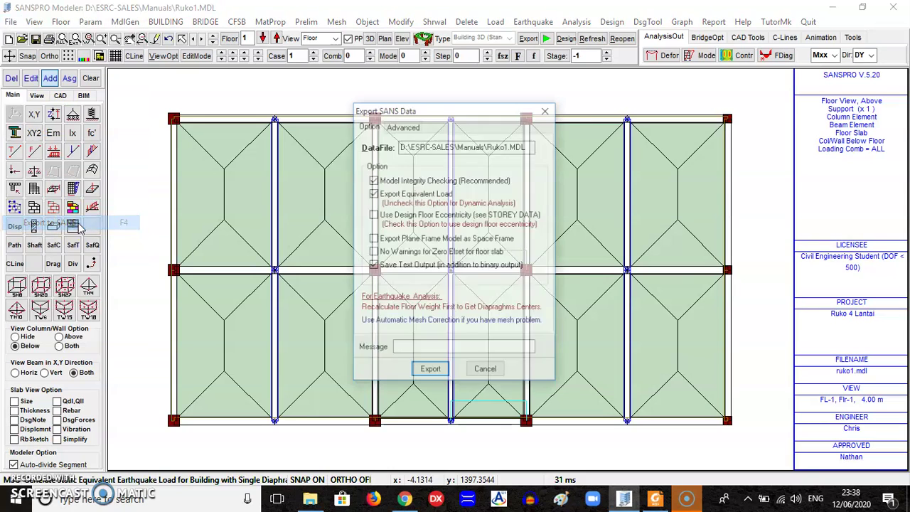
pyautogui.click(430, 371)
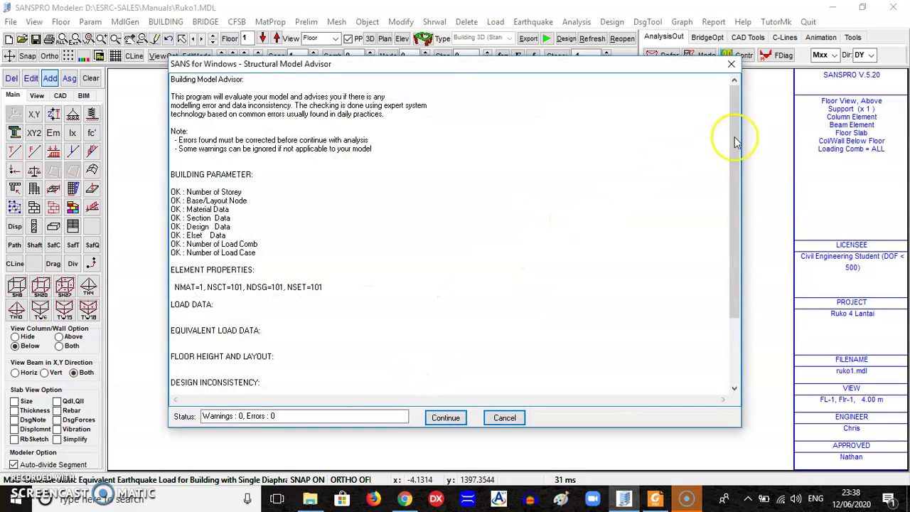
pyautogui.moveTo(739, 131); pyautogui.dragTo(757, 105)
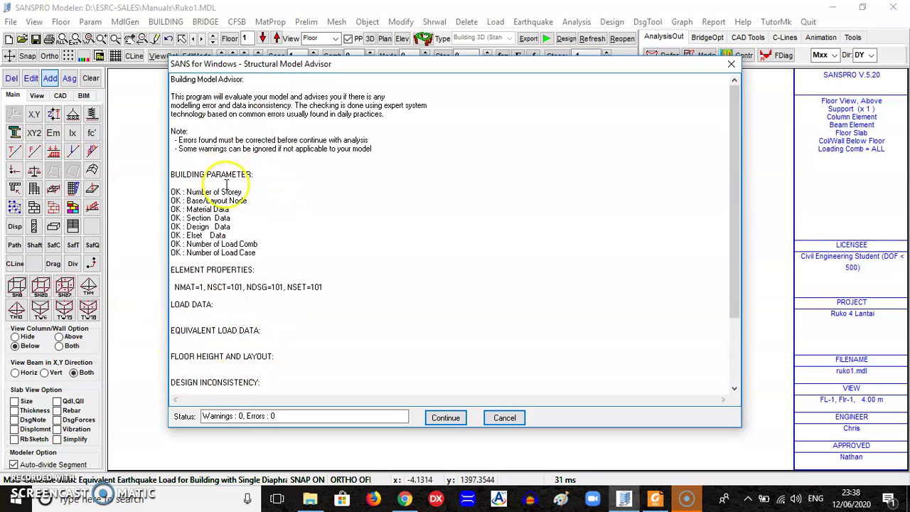
pyautogui.click(737, 350)
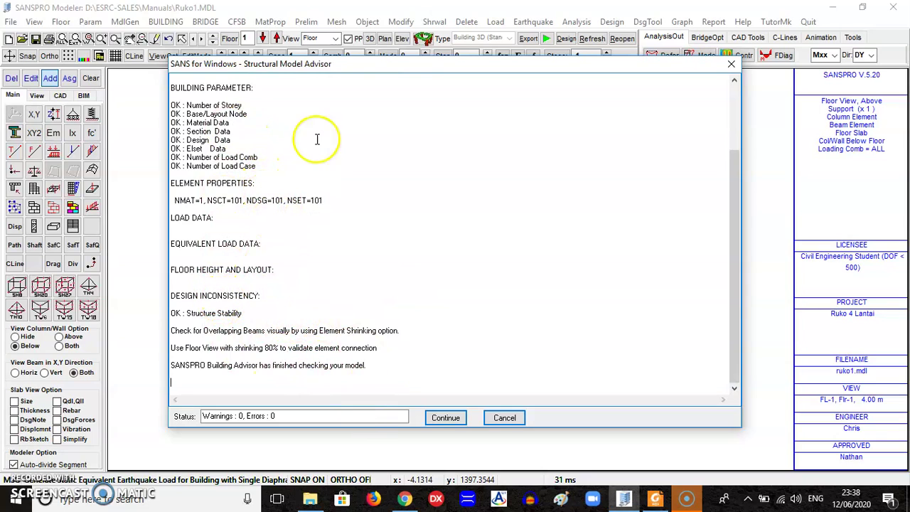
pyautogui.click(447, 418)
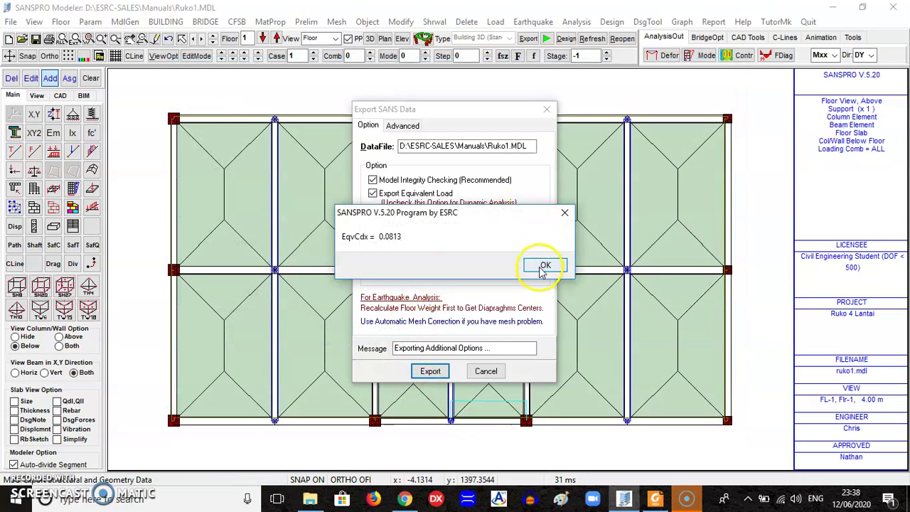
pyautogui.click(544, 266)
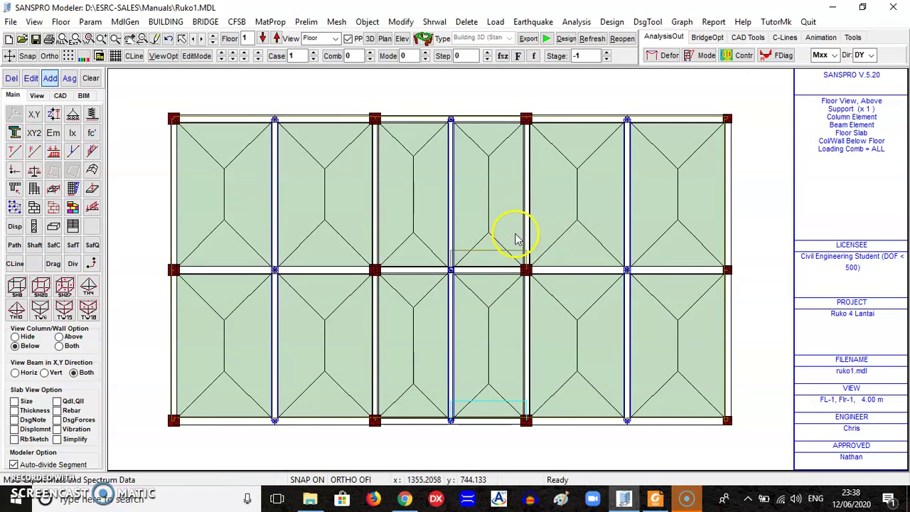
# Step: Run the structural analysis on the exported Ruko1.DAT file and close the analysis module
pyautogui.click(547, 39)
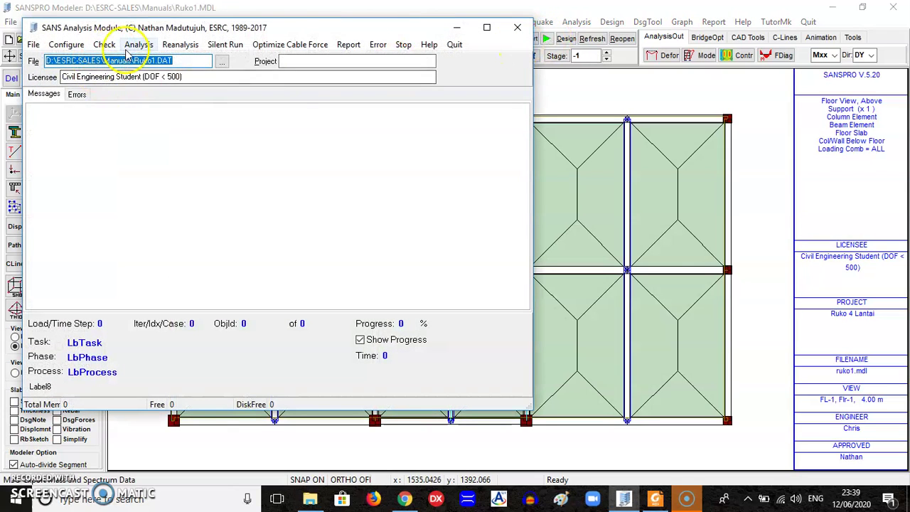
pyautogui.click(139, 47)
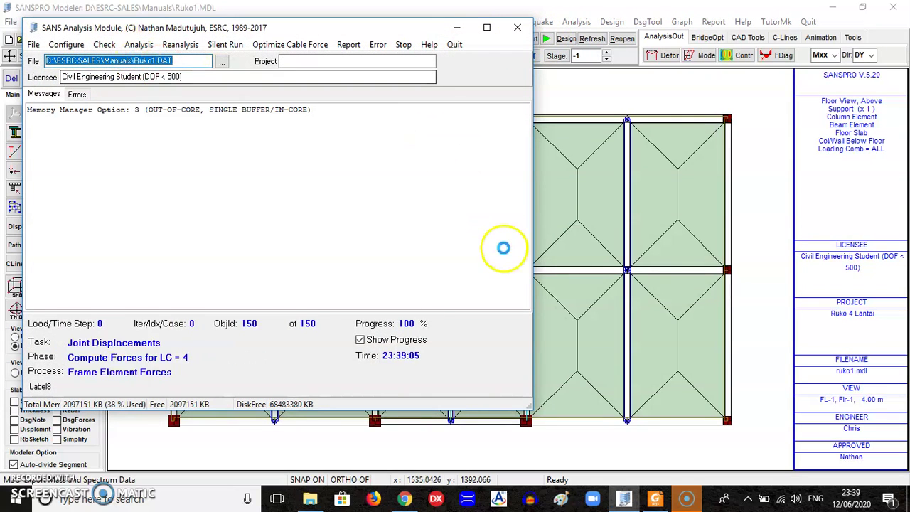
pyautogui.click(455, 45)
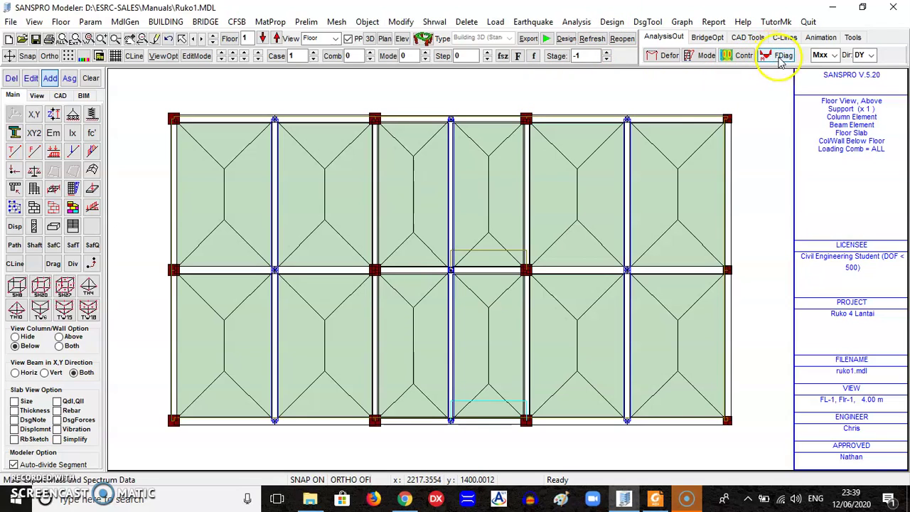
# Step: Display the major moment force diagram on floor 1 and examine it through the individual load combinations, returning to the all-combinations envelope
pyautogui.click(777, 58)
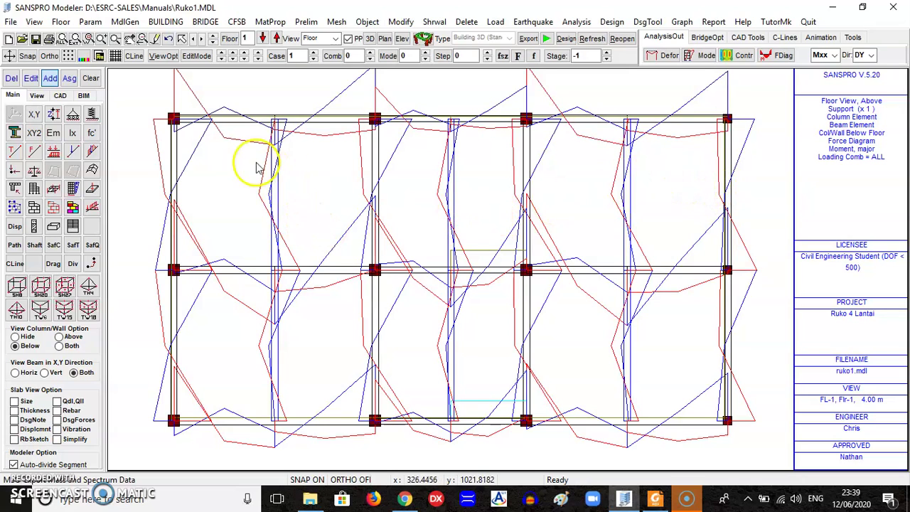
pyautogui.click(371, 54)
pyautogui.click(371, 54)
pyautogui.click(370, 54)
pyautogui.click(371, 54)
pyautogui.click(371, 54)
pyautogui.click(371, 54)
pyautogui.click(371, 54)
pyautogui.click(371, 54)
pyautogui.click(371, 54)
pyautogui.click(371, 55)
pyautogui.click(371, 55)
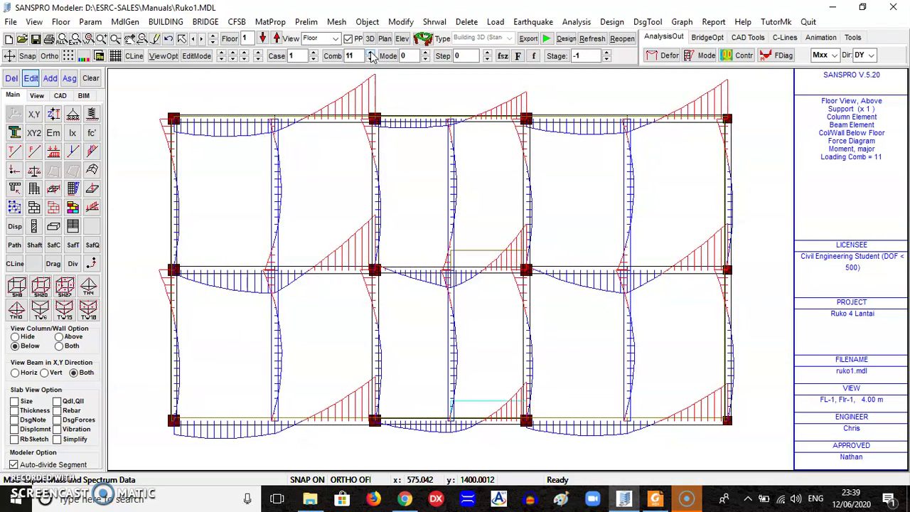
pyautogui.click(370, 55)
pyautogui.click(371, 55)
pyautogui.click(371, 54)
pyautogui.click(370, 55)
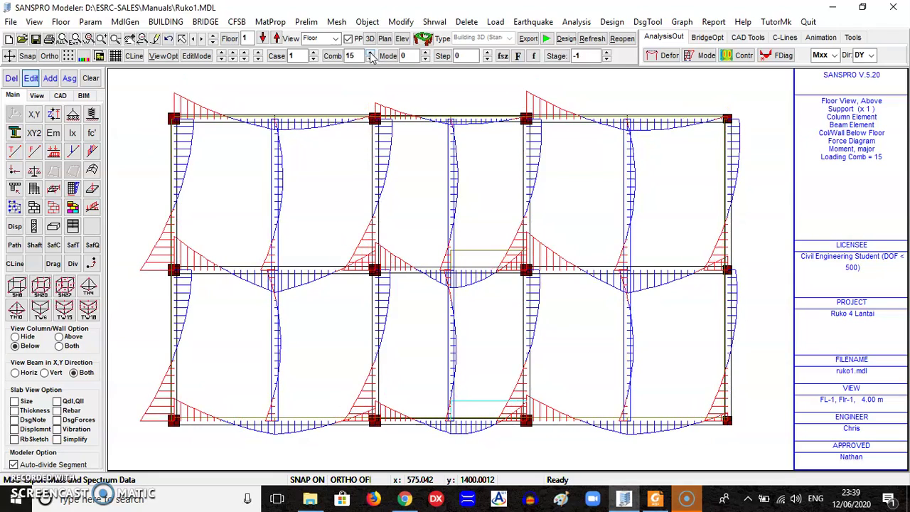
pyautogui.click(370, 55)
pyautogui.click(371, 55)
pyautogui.click(371, 60)
pyautogui.click(370, 60)
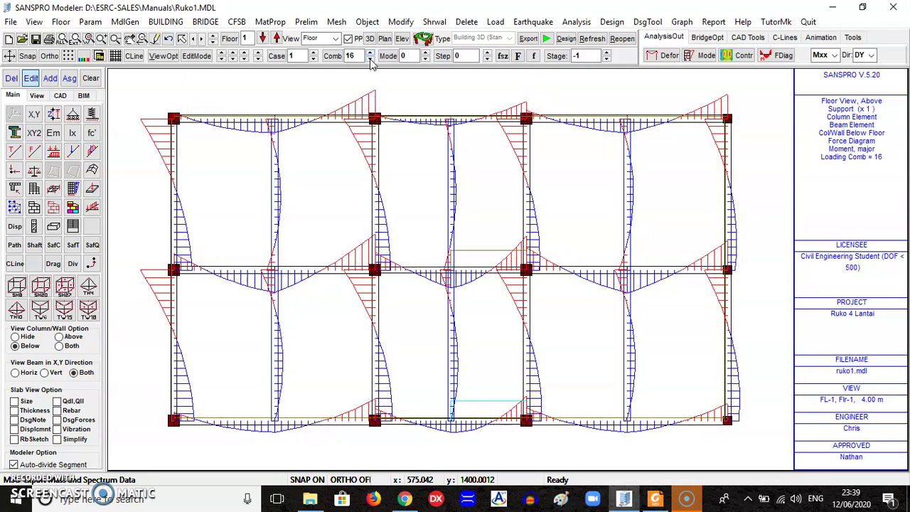
pyautogui.click(370, 59)
pyautogui.click(371, 59)
pyautogui.click(370, 60)
pyautogui.click(370, 60)
pyautogui.click(370, 60)
pyautogui.click(371, 61)
pyautogui.click(371, 61)
pyautogui.click(370, 61)
pyautogui.click(371, 61)
pyautogui.click(370, 60)
pyautogui.click(370, 60)
pyautogui.click(371, 61)
pyautogui.click(371, 62)
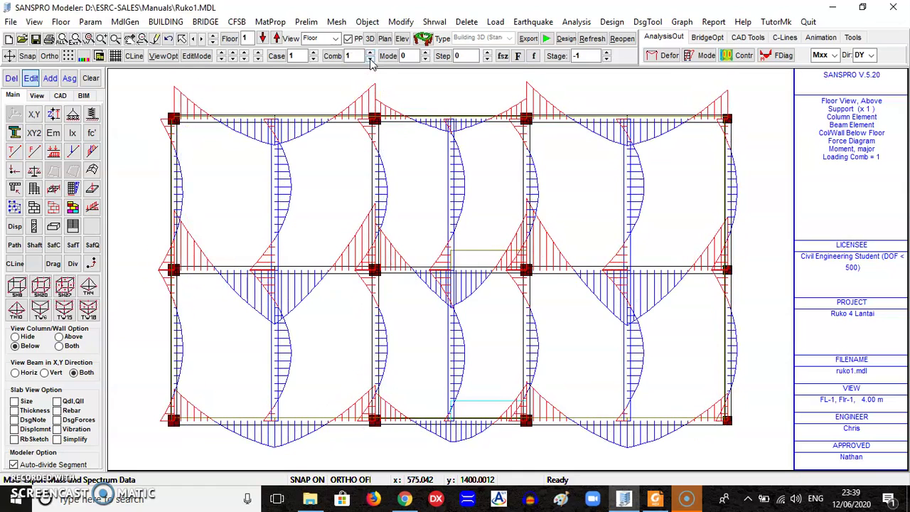
pyautogui.click(370, 61)
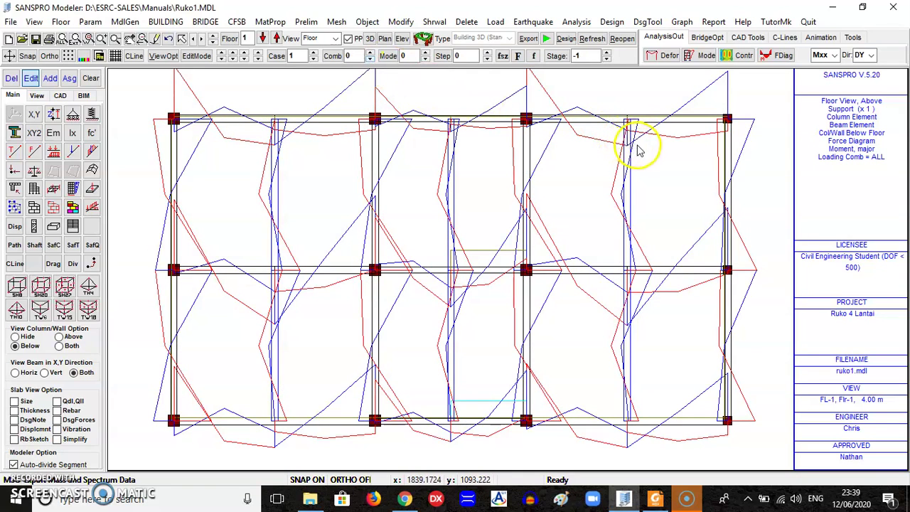
# Step: Show displacements on the floor view alongside the force diagram, using the total, unfactored displacement option
pyautogui.rightClick(577, 98)
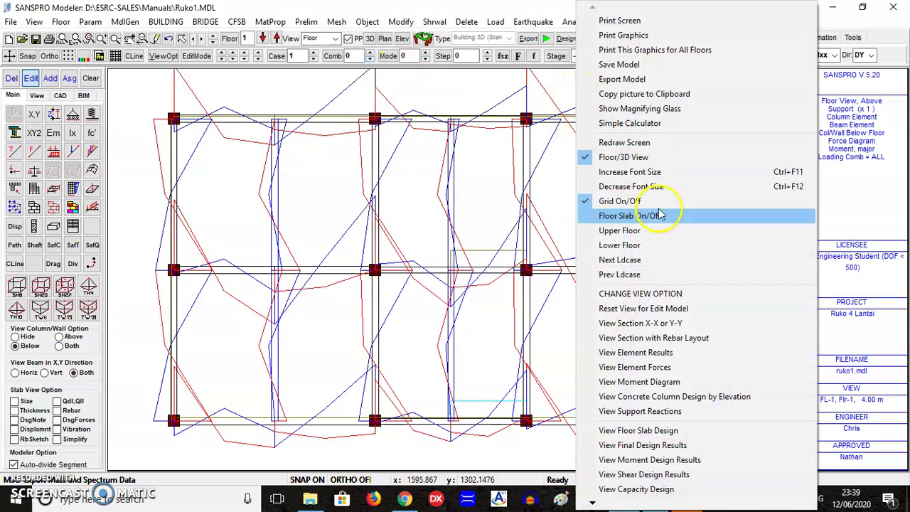
pyautogui.click(573, 94)
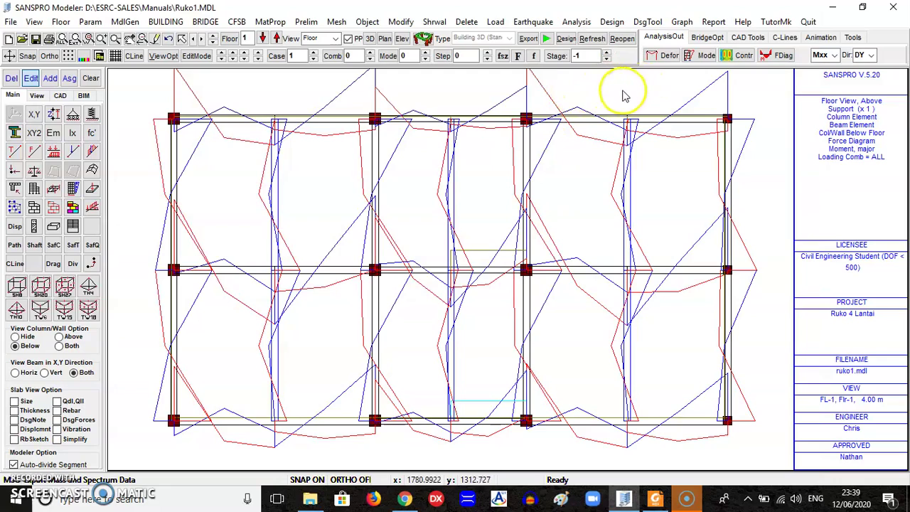
pyautogui.rightClick(621, 95)
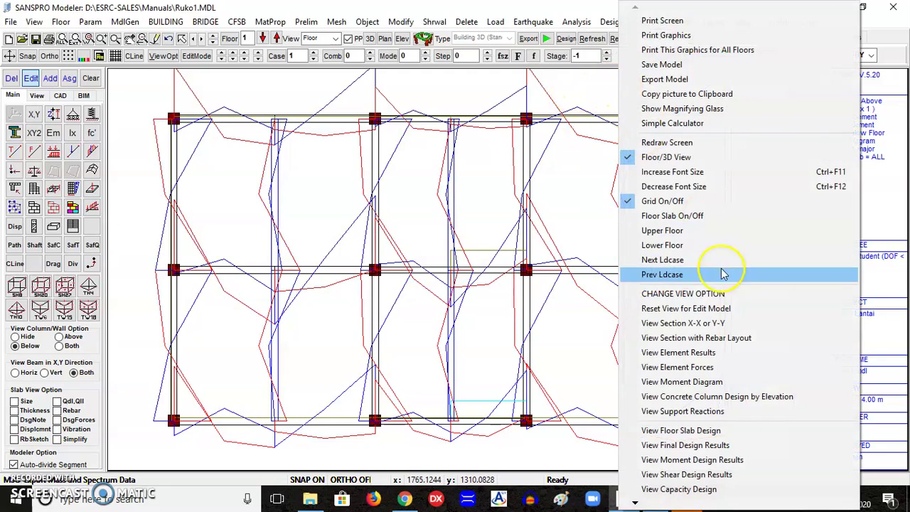
pyautogui.click(687, 294)
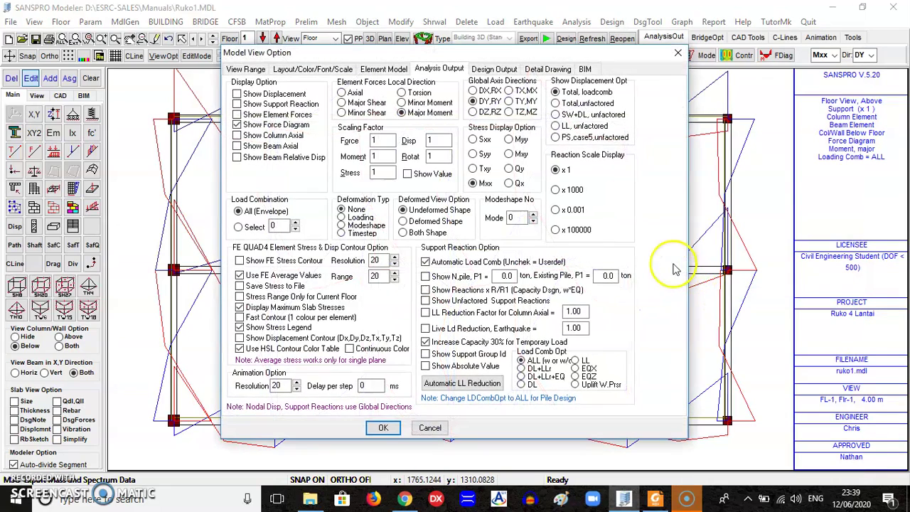
pyautogui.click(239, 94)
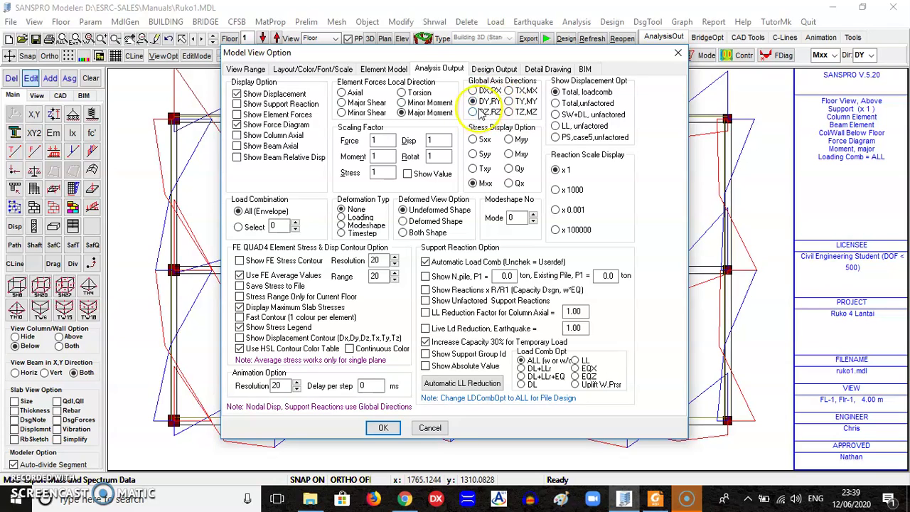
pyautogui.click(588, 104)
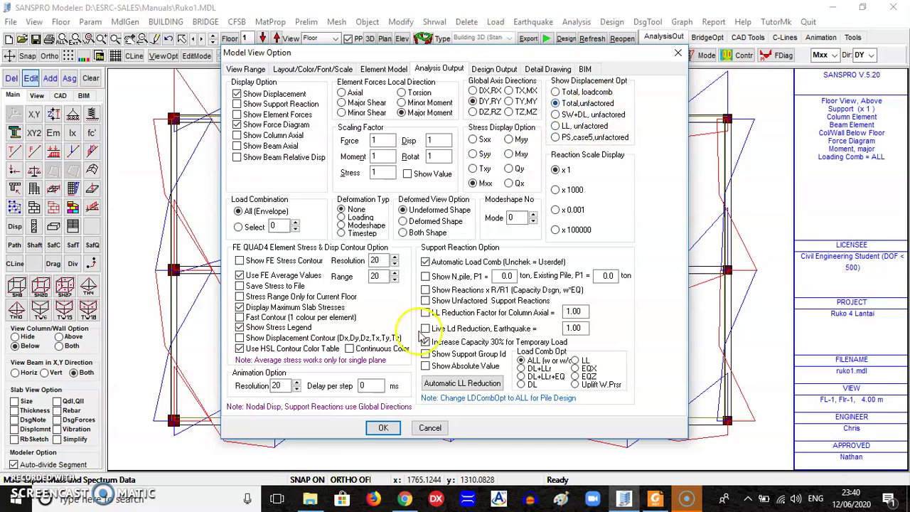
pyautogui.click(381, 427)
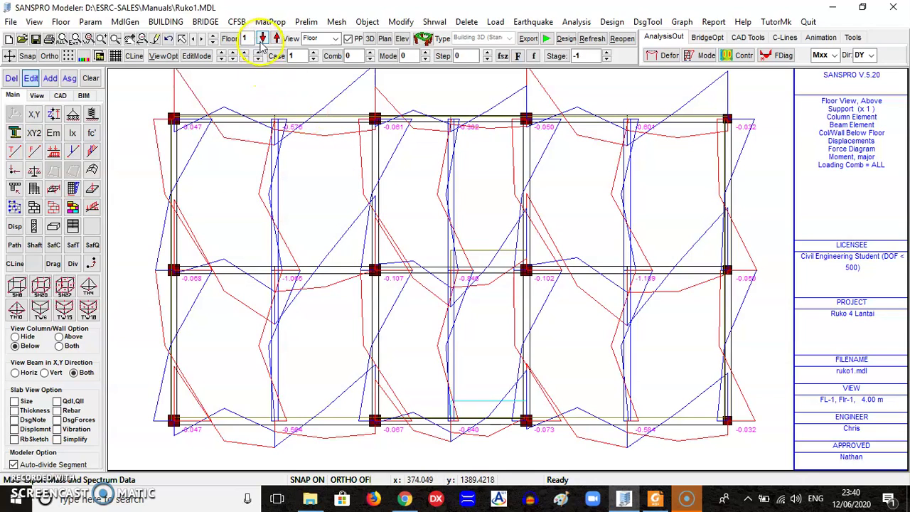
# Step: Save the model and reopen it
pyautogui.click(11, 22)
pyautogui.click(35, 116)
pyautogui.click(621, 39)
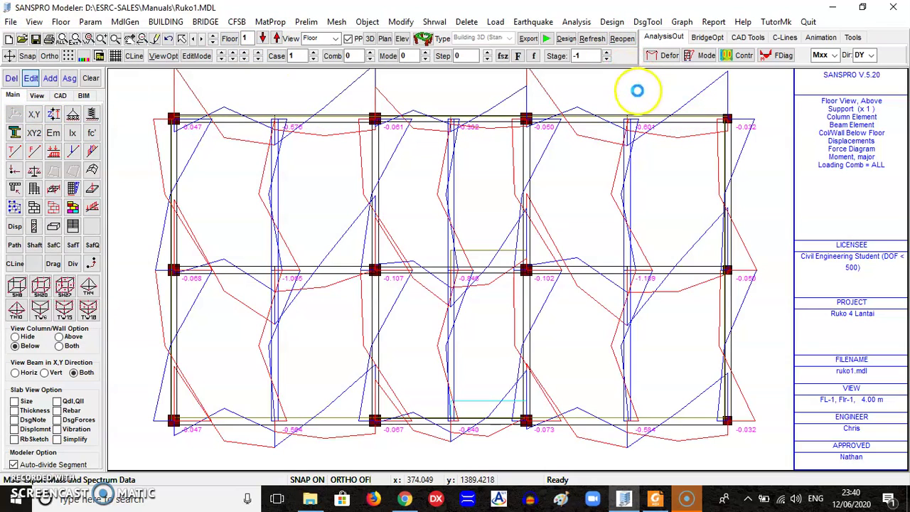
# Step: Run the concrete capacity design with messages, setting constant column axial live load reduction factors of 0.7 and, from beam capacity, 1
pyautogui.click(615, 24)
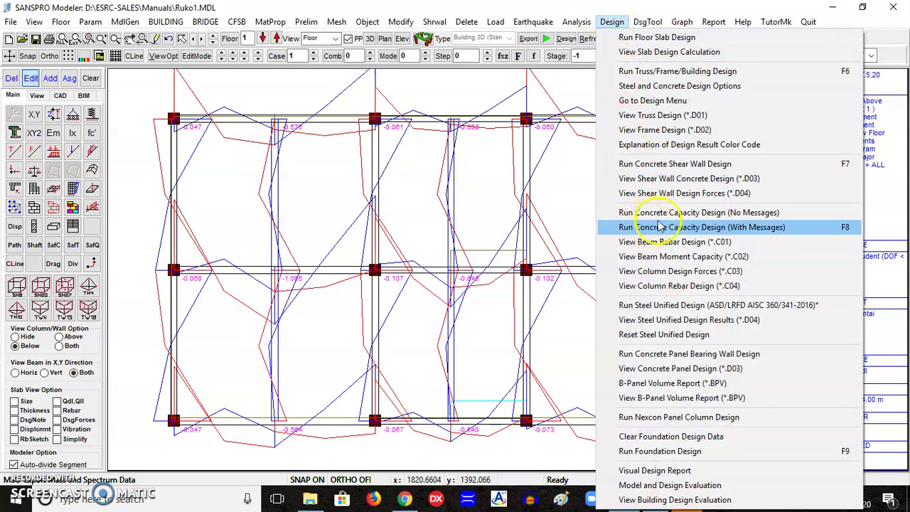
pyautogui.click(759, 234)
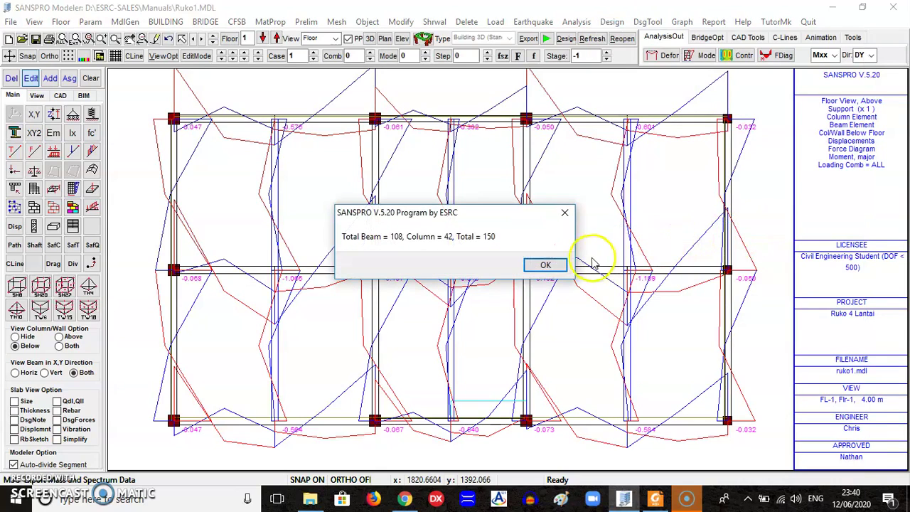
pyautogui.click(544, 266)
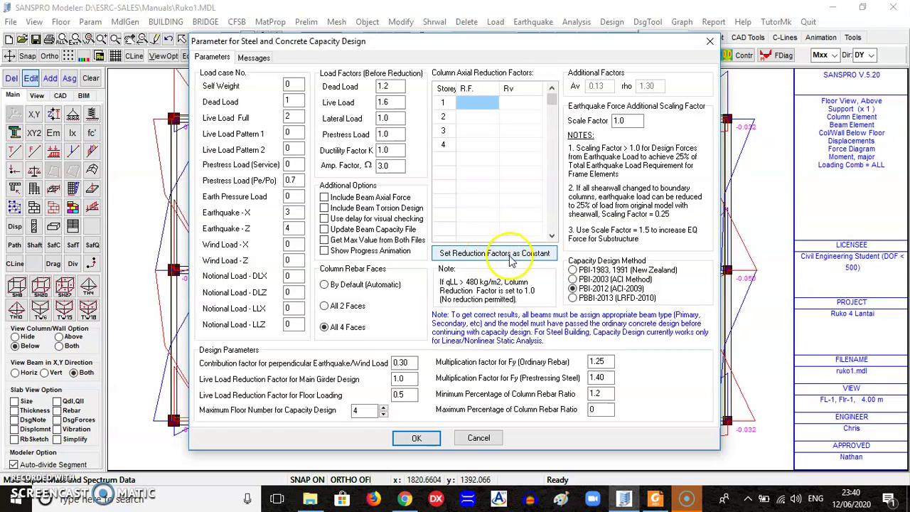
pyautogui.click(510, 256)
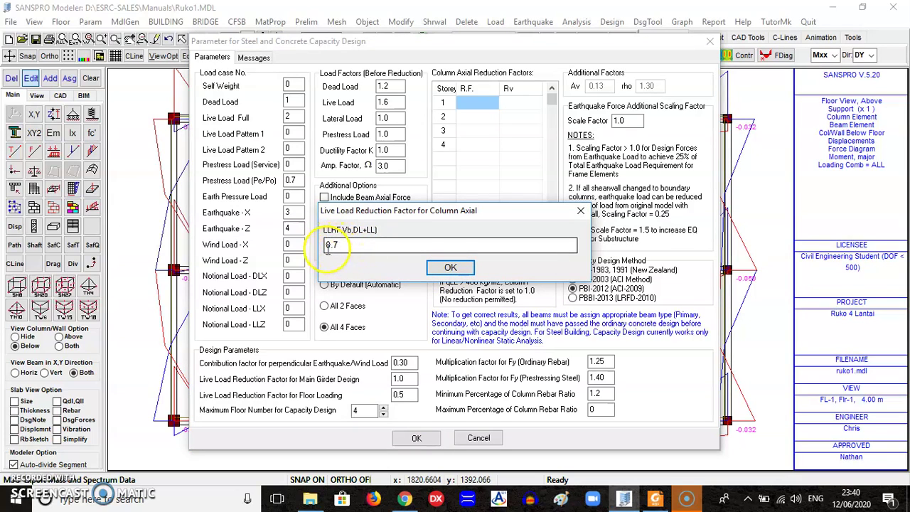
pyautogui.click(450, 268)
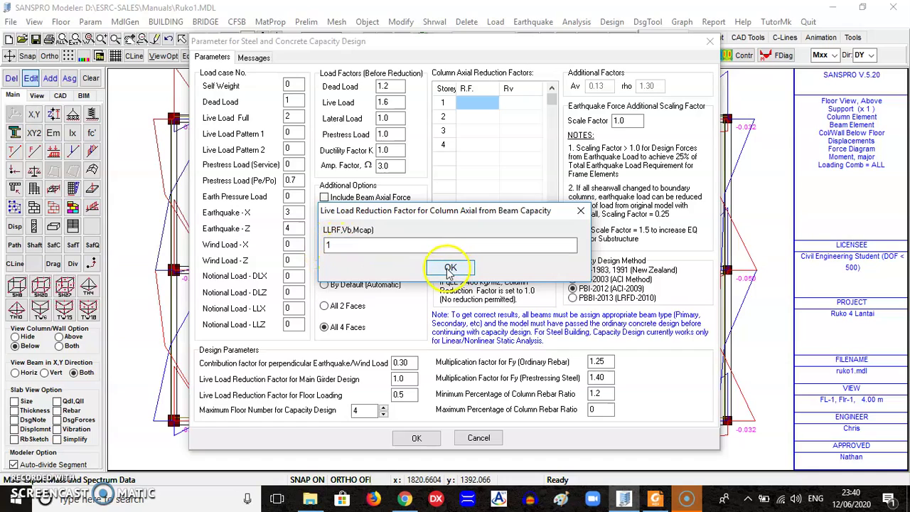
pyautogui.click(450, 268)
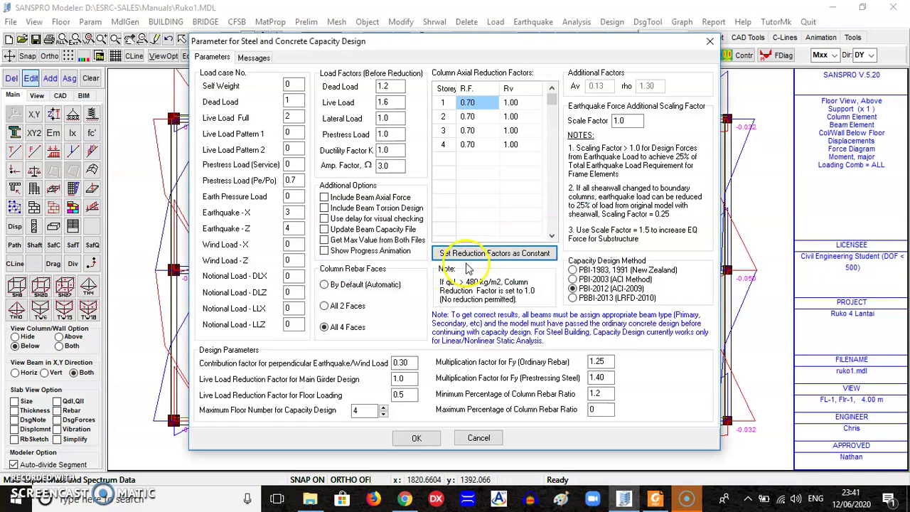
pyautogui.click(416, 439)
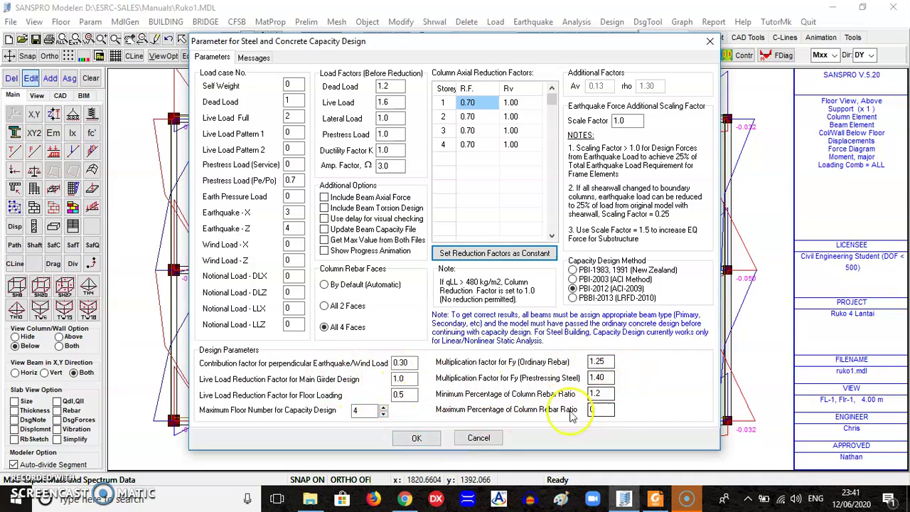
# Step: Accept the capacity design parameters and run the two-phase concrete capacity design for the beams
pyautogui.click(419, 383)
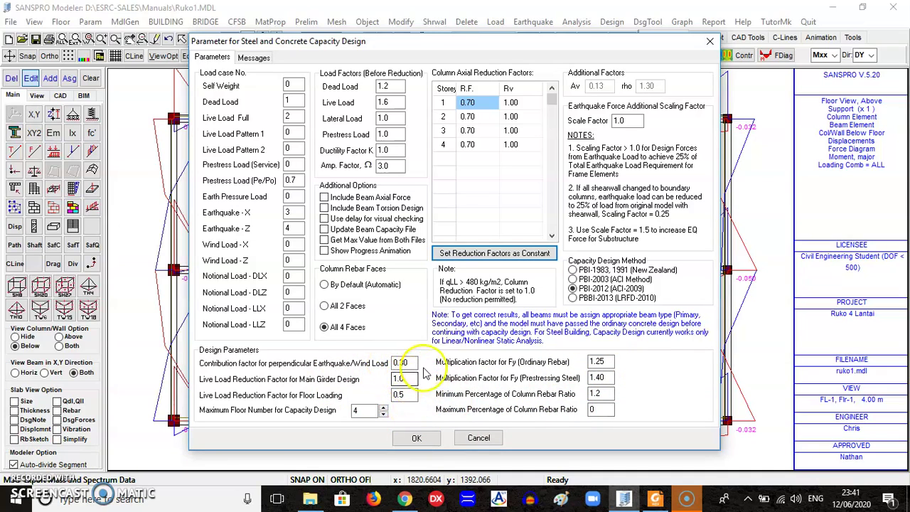
pyautogui.click(417, 438)
pyautogui.click(545, 273)
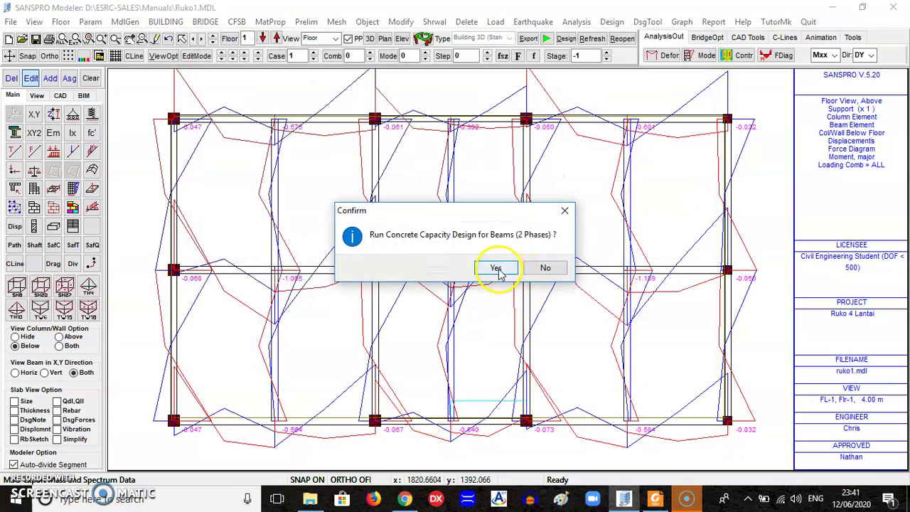
pyautogui.click(498, 269)
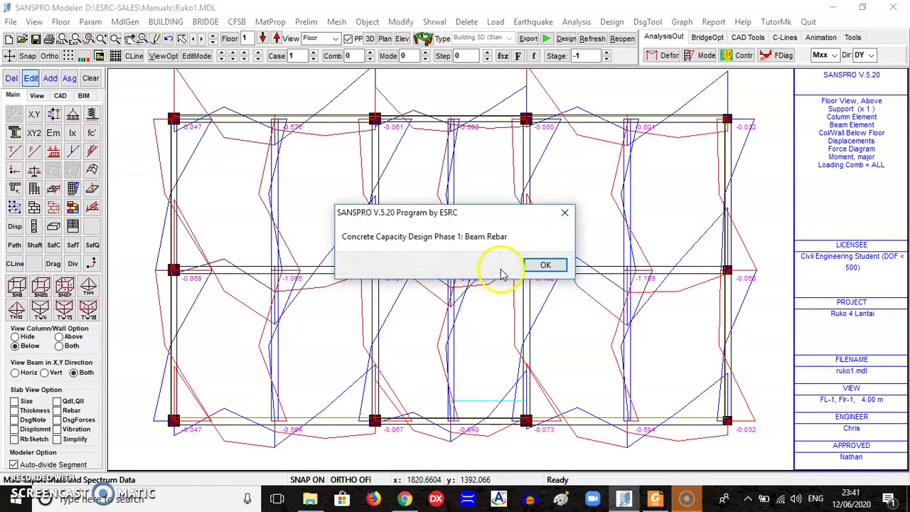
pyautogui.click(544, 266)
pyautogui.click(546, 268)
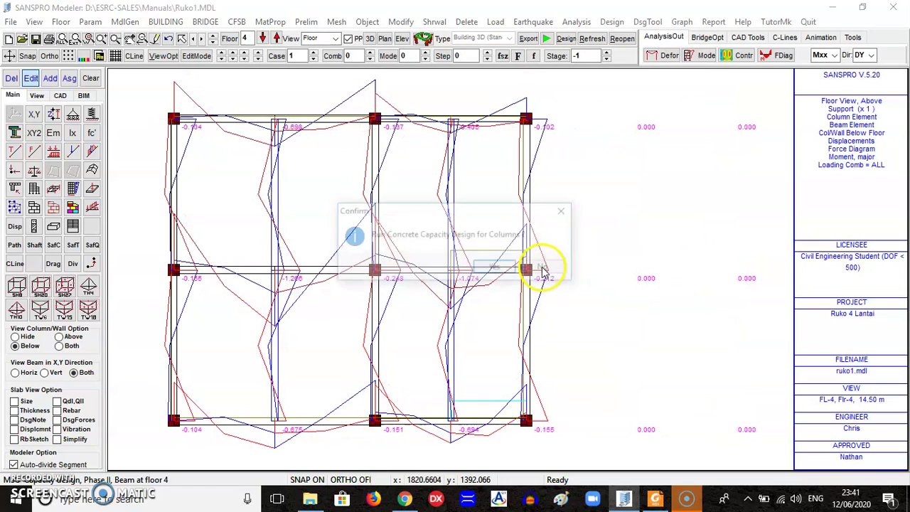
# Step: Run the concrete capacity design for the columns and close the capacity design parameters
pyautogui.click(499, 273)
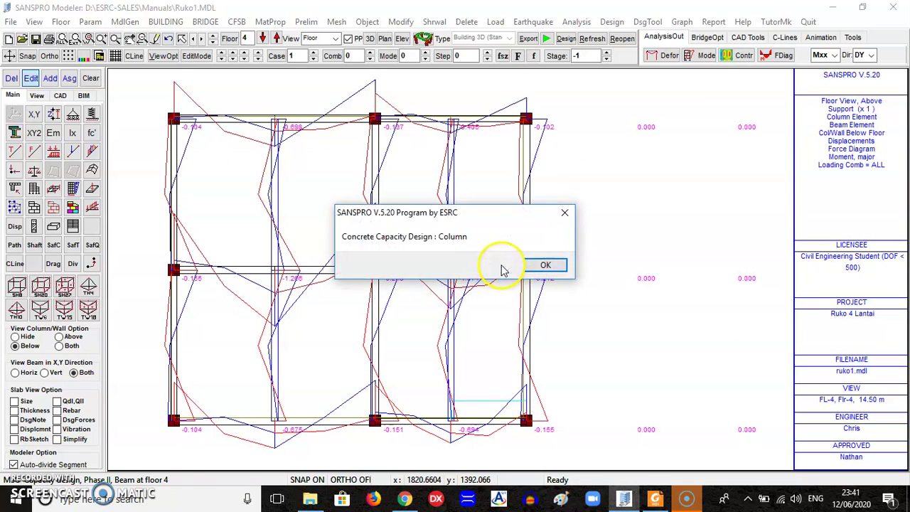
pyautogui.click(543, 264)
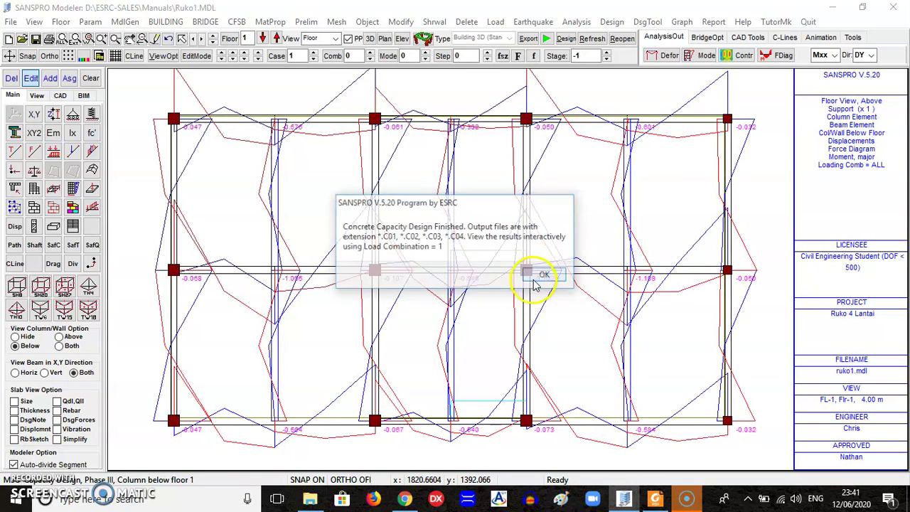
pyautogui.click(539, 281)
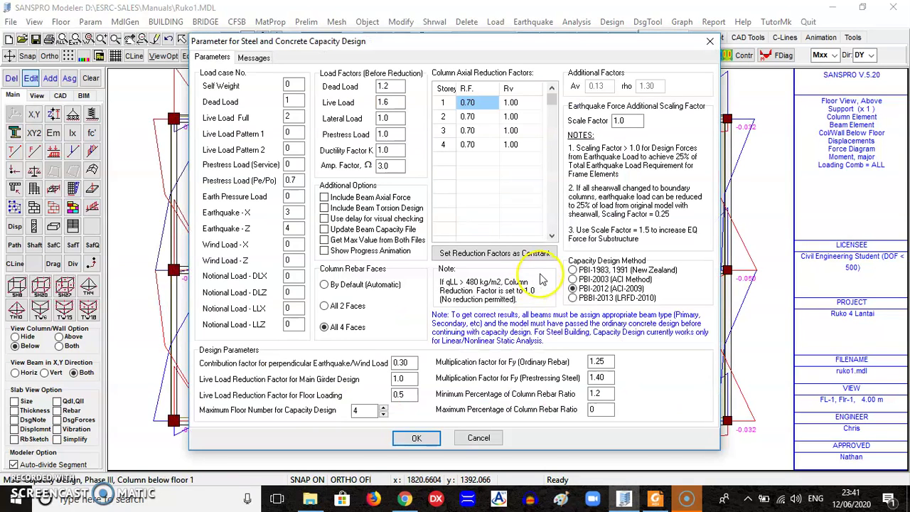
pyautogui.click(417, 437)
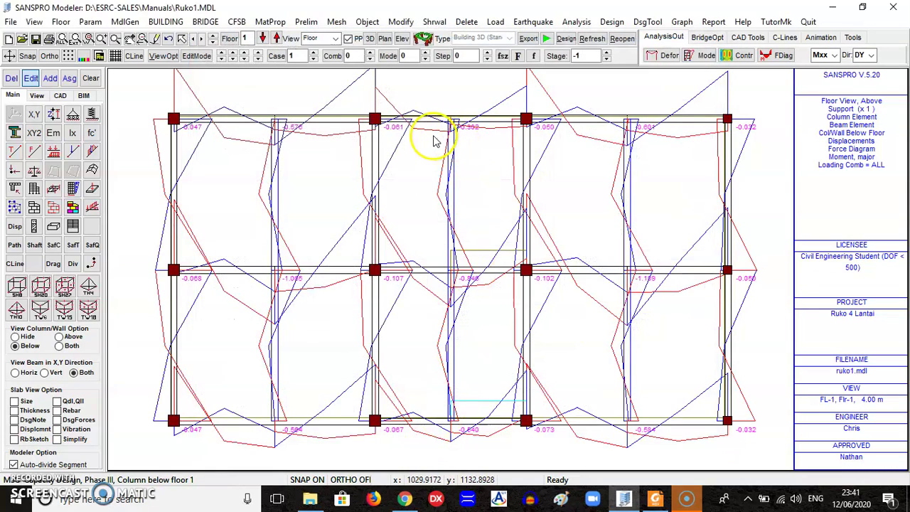
# Step: Display the moment design results on floor 1, stepping the load case up to 4 and back to 1
pyautogui.rightClick(478, 104)
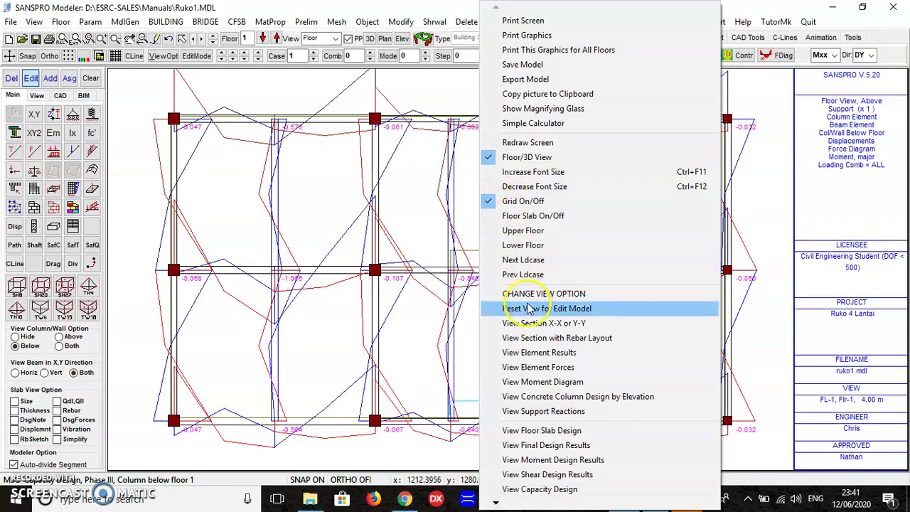
pyautogui.click(558, 460)
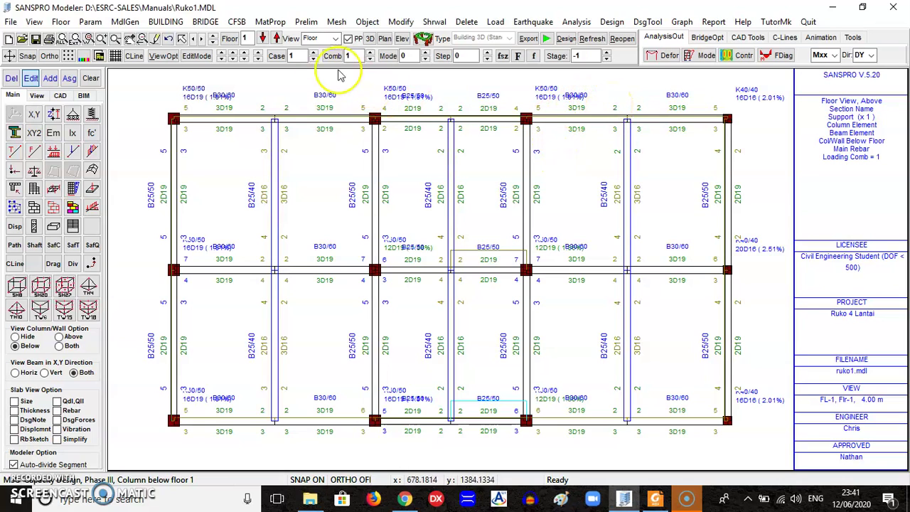
pyautogui.click(314, 53)
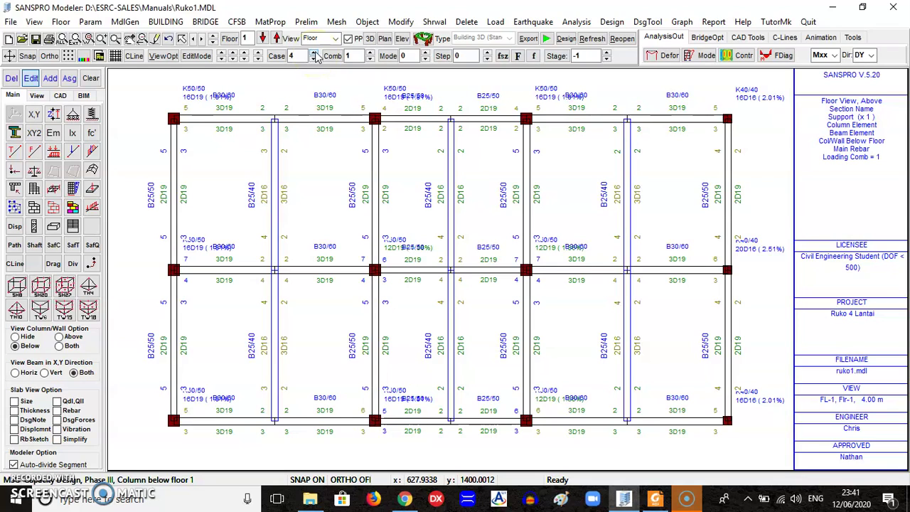
pyautogui.click(314, 59)
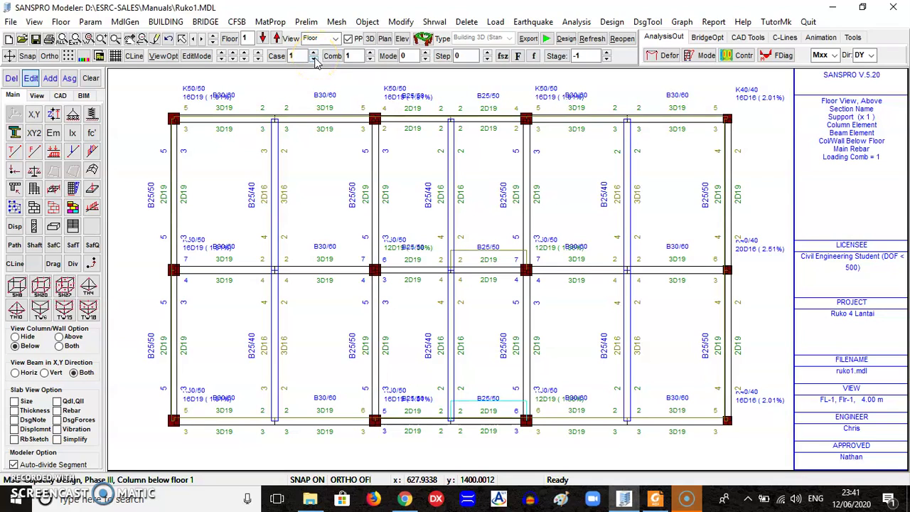
# Step: Display the shear design results on floor 1 and reduce the label font size until the rebar texts no longer overlap
pyautogui.rightClick(579, 134)
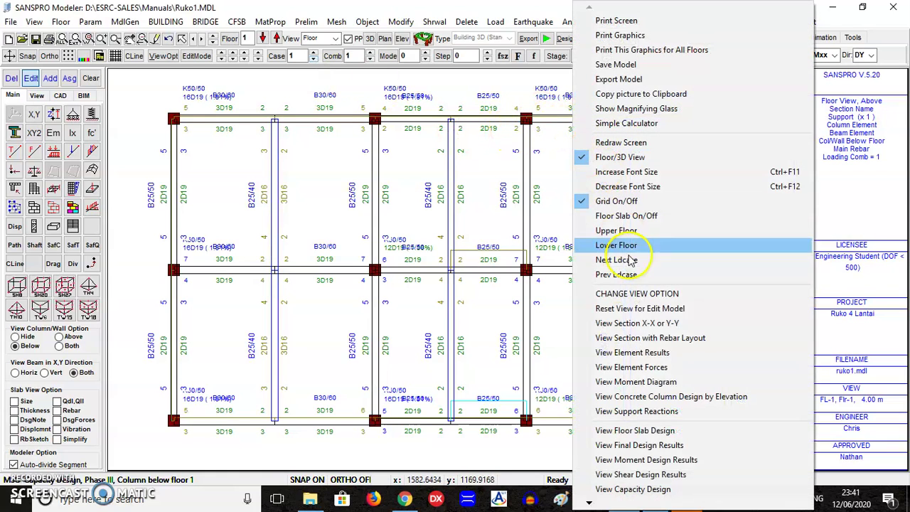
pyautogui.click(657, 475)
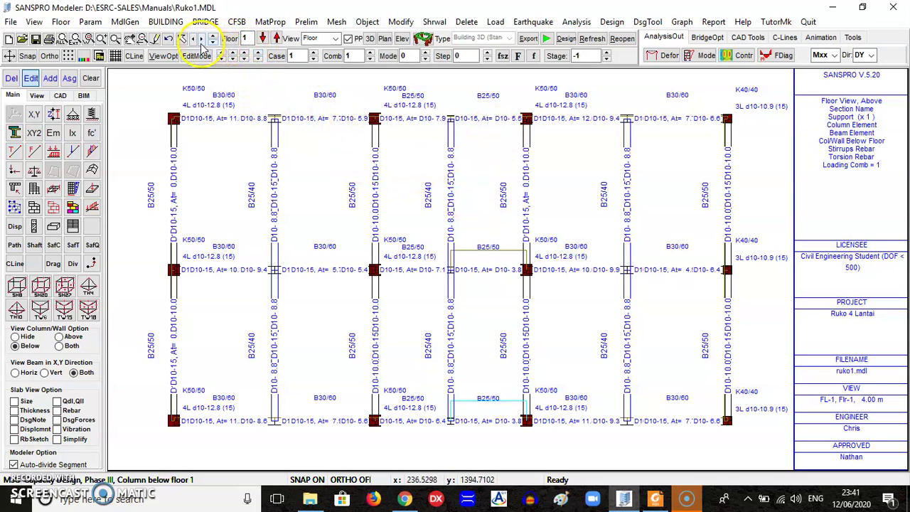
pyautogui.click(536, 57)
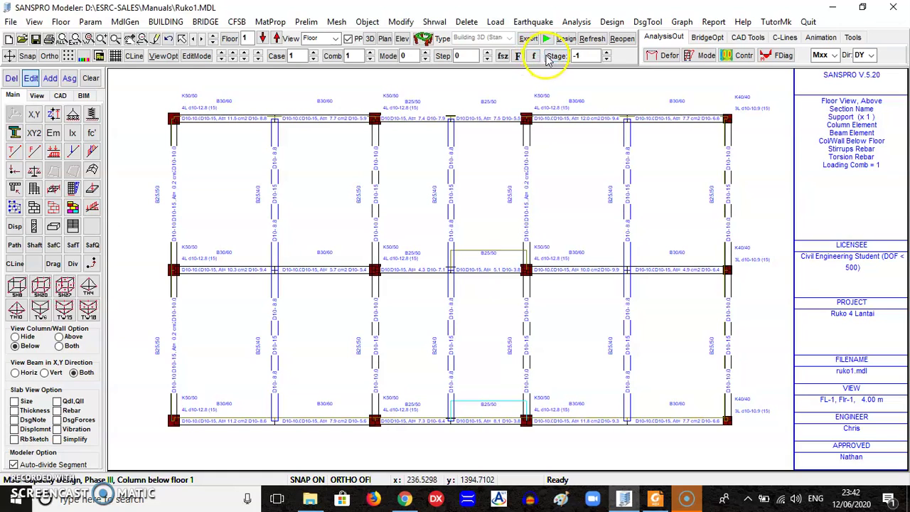
pyautogui.click(535, 58)
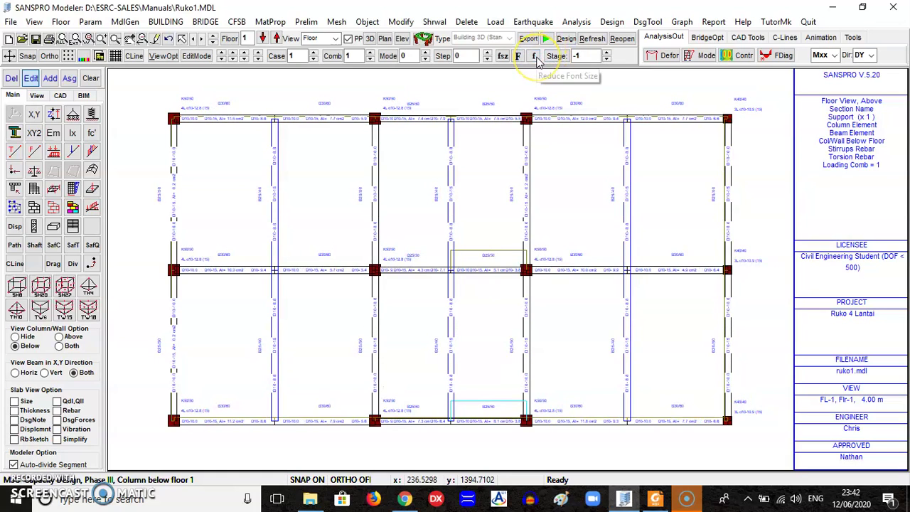
pyautogui.click(536, 57)
pyautogui.click(537, 58)
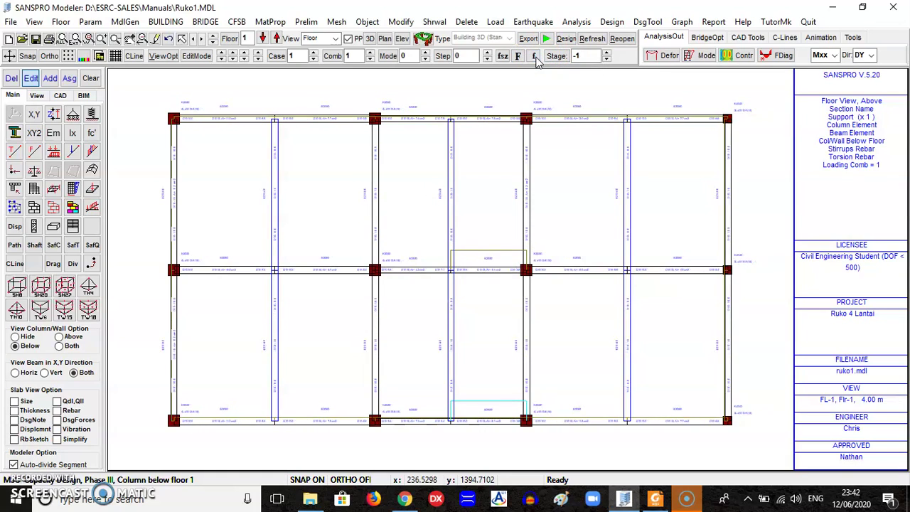
# Step: Examine the stirrup and torsion rebar labels at the middle K50/50 column on the floor plan's left edge and its adjoining B30/60 beam
pyautogui.click(89, 39)
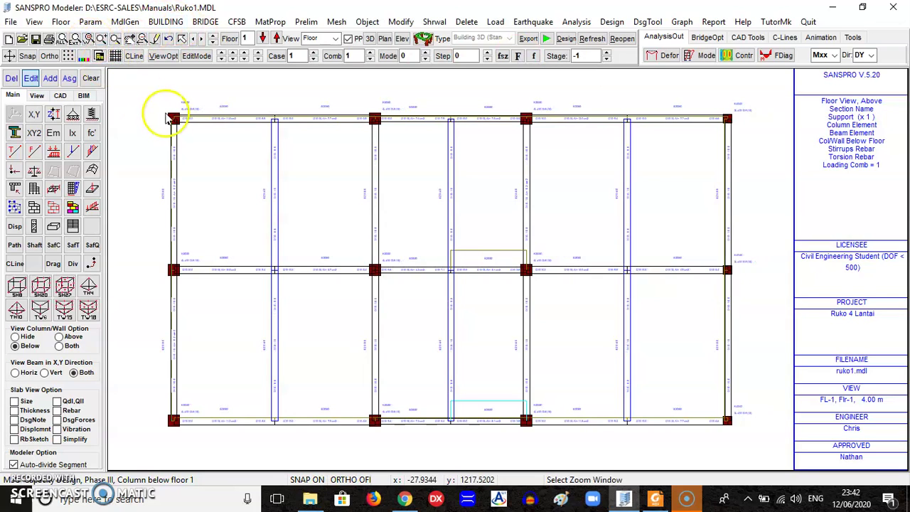
pyautogui.click(142, 84)
pyautogui.click(421, 311)
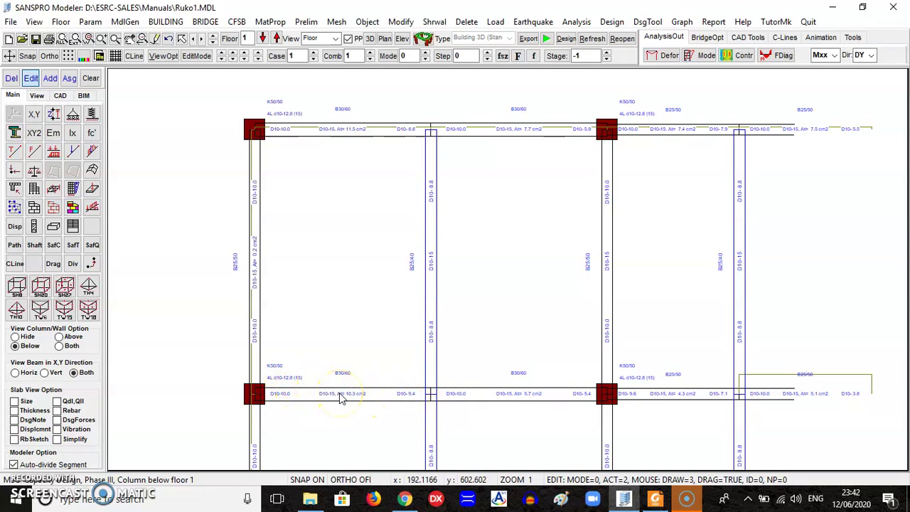
pyautogui.click(88, 38)
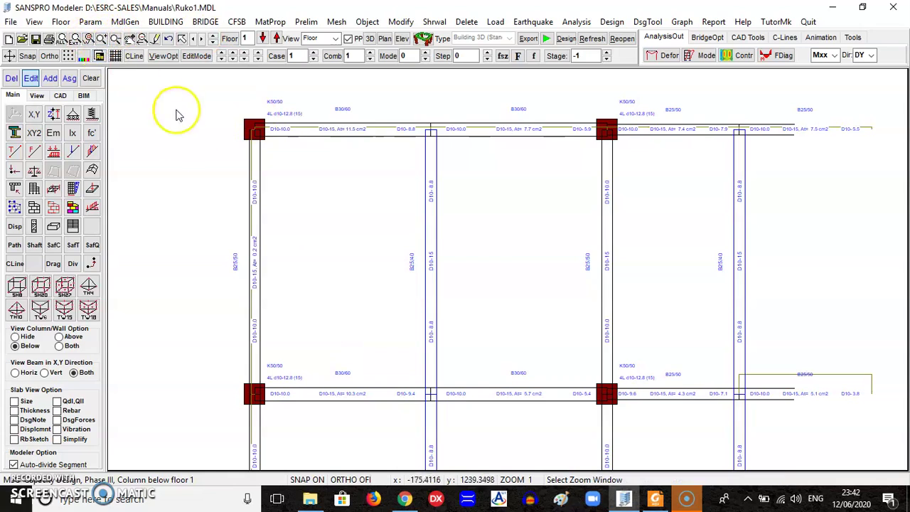
pyautogui.moveTo(203, 318); pyautogui.dragTo(426, 457)
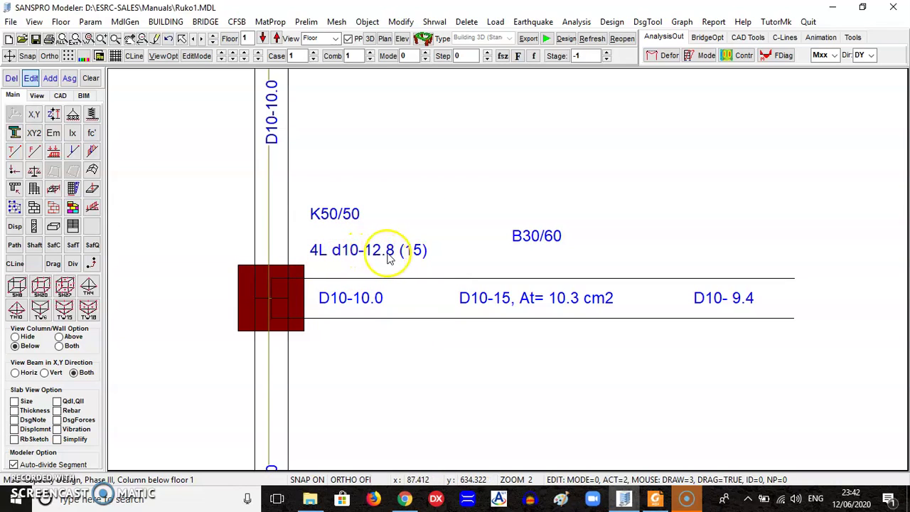
pyautogui.click(142, 40)
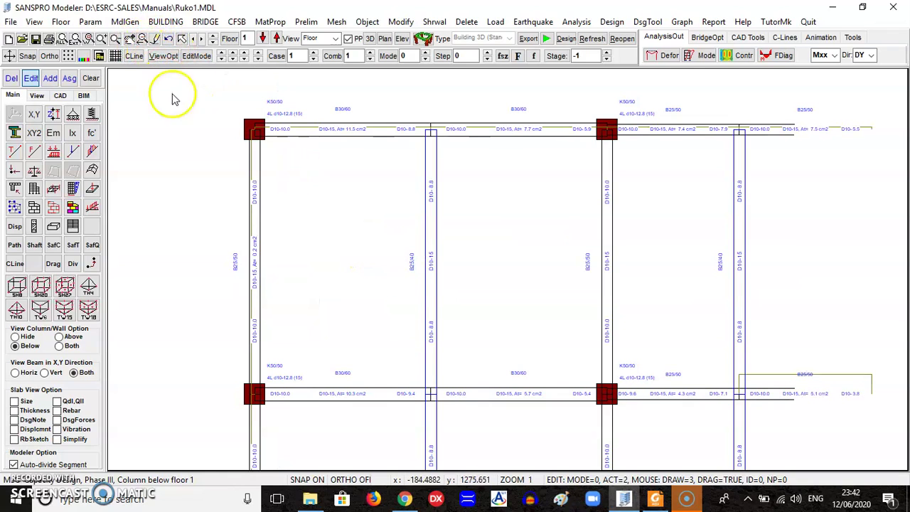
pyautogui.click(102, 39)
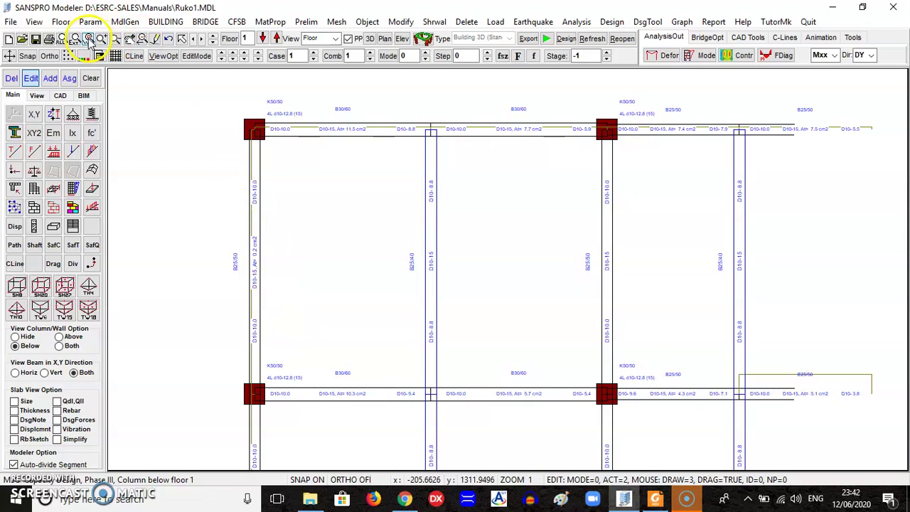
pyautogui.moveTo(209, 306); pyautogui.dragTo(418, 451)
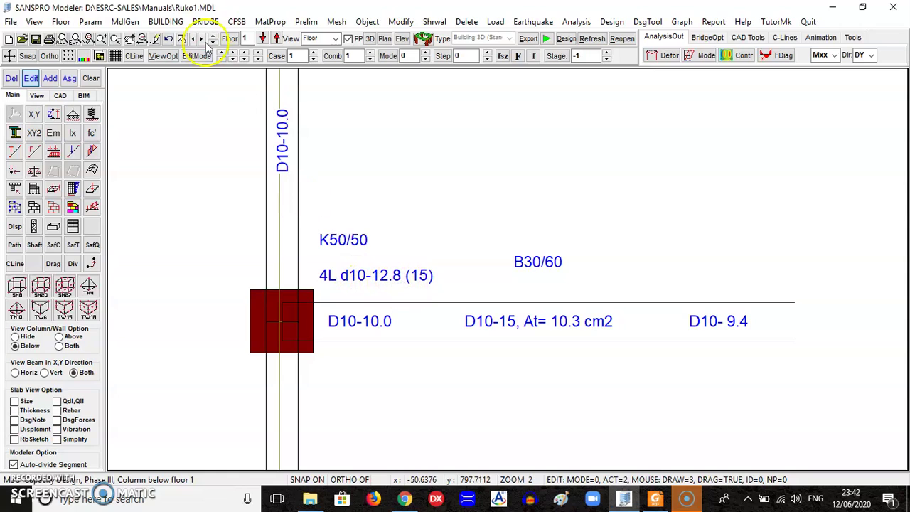
pyautogui.click(140, 40)
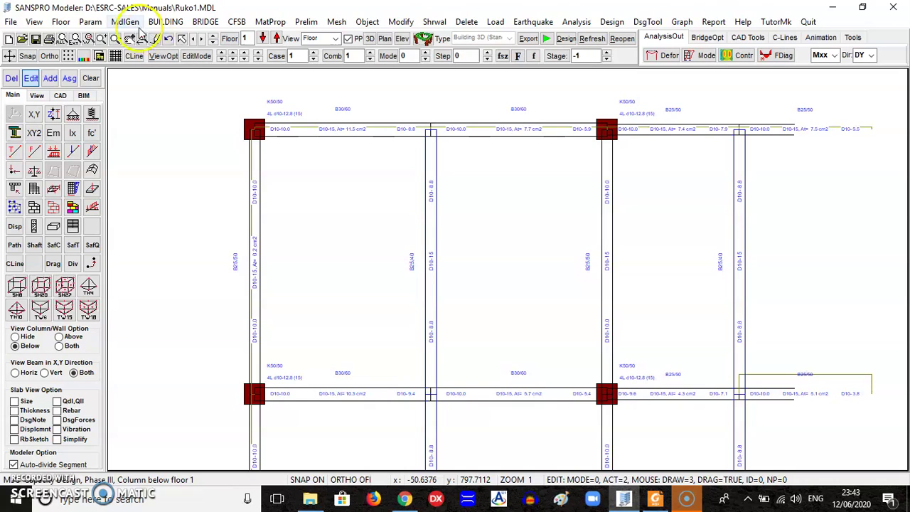
pyautogui.click(130, 40)
pyautogui.click(140, 38)
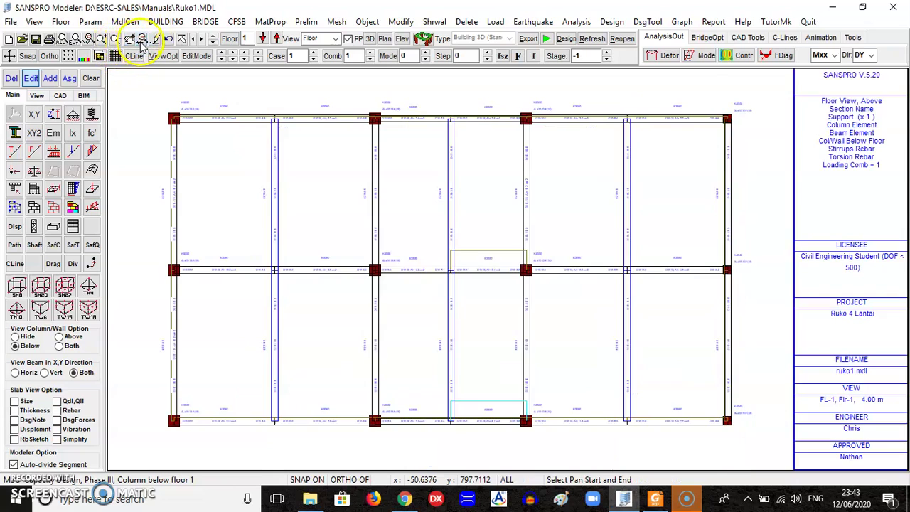
# Step: Display the final design results on floor 1 and inspect the main, stirrup and torsion rebar in the plan's upper-left bays
pyautogui.rightClick(475, 162)
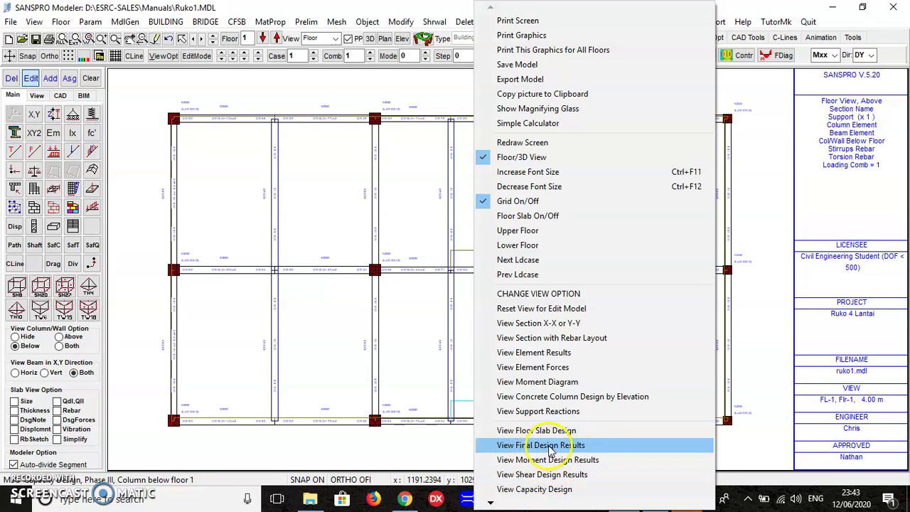
pyautogui.click(555, 451)
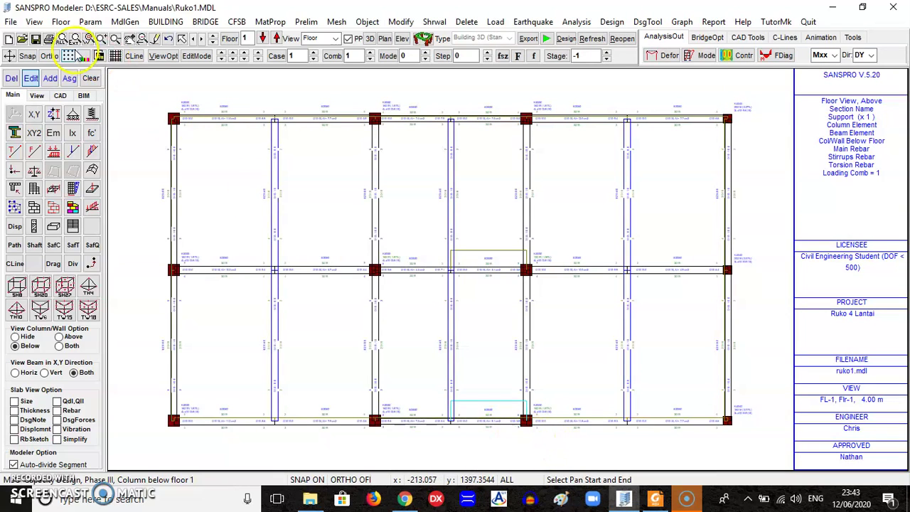
pyautogui.click(86, 39)
pyautogui.moveTo(158, 85); pyautogui.dragTo(437, 312)
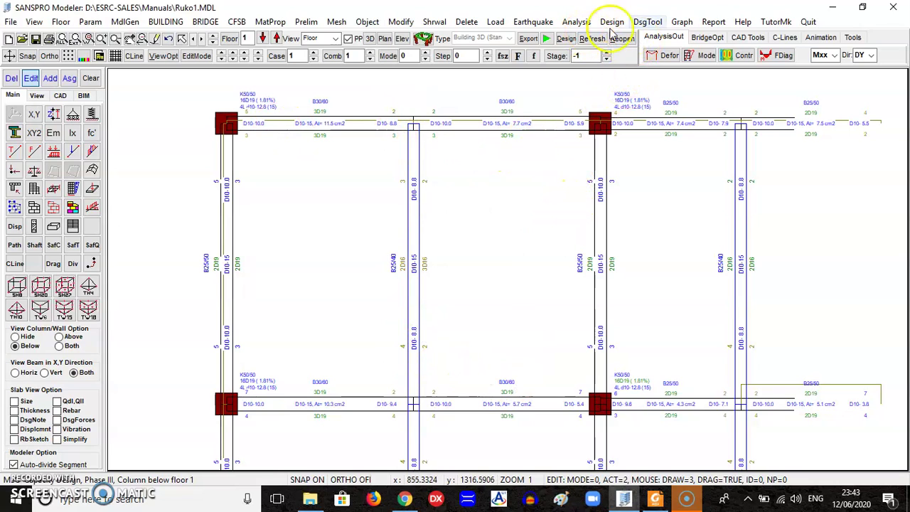
# Step: Export the current floor drawing with the final design results in AutoCAD DXF format
pyautogui.click(682, 22)
pyautogui.moveTo(706, 115)
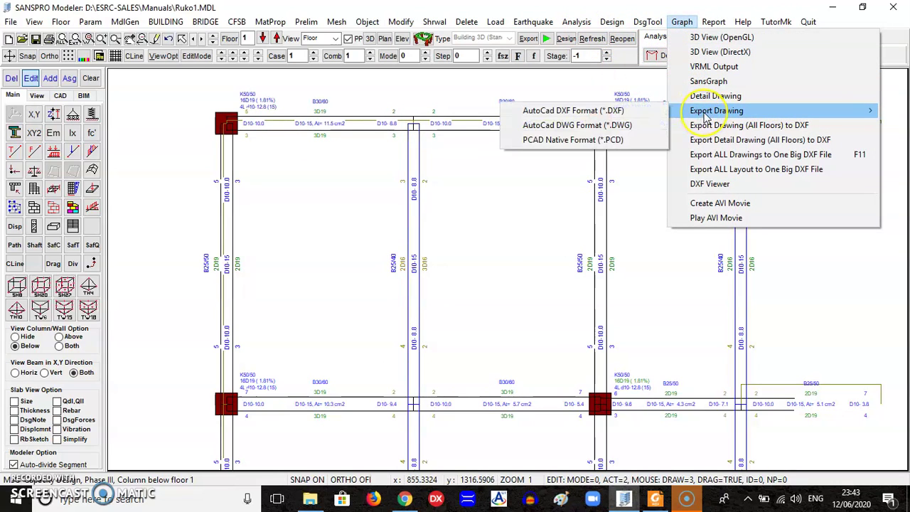
pyautogui.click(604, 114)
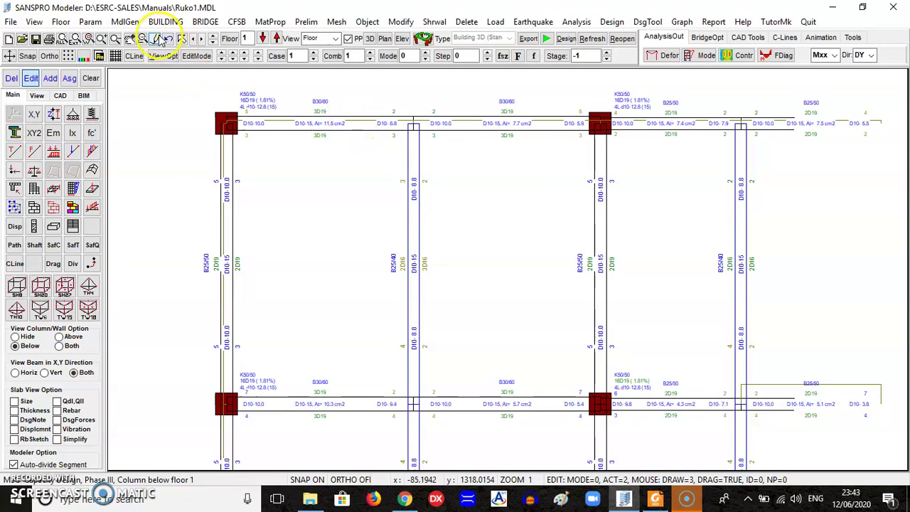
# Step: Display the floor slab design for the whole of floor 1 and enlarge the label font so the slab rebar is readable
pyautogui.click(129, 39)
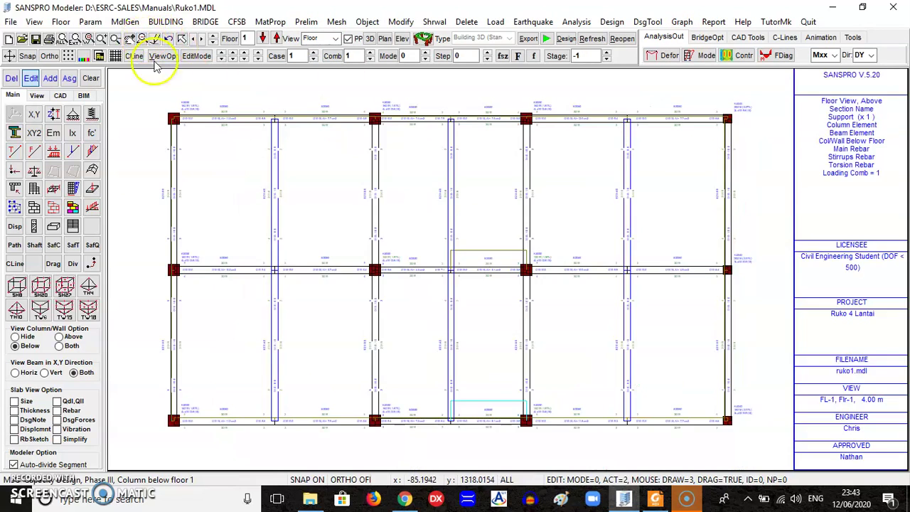
pyautogui.rightClick(362, 91)
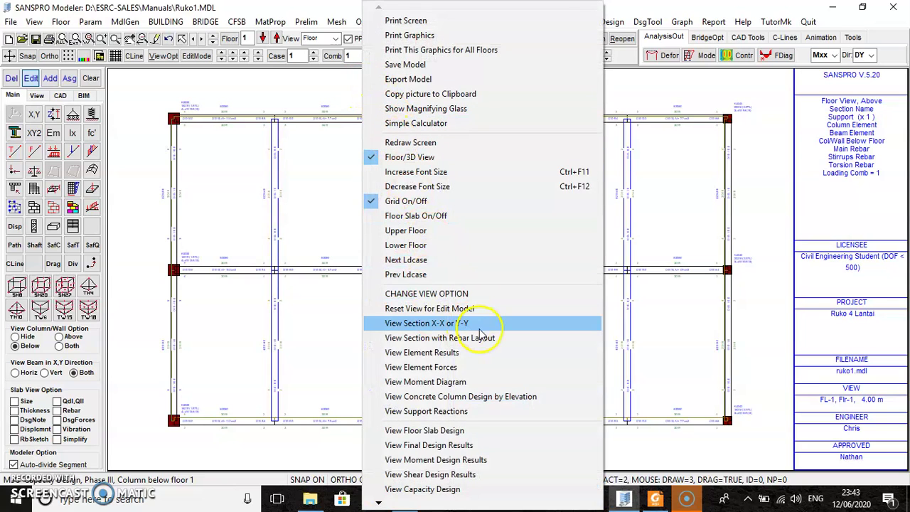
pyautogui.click(447, 431)
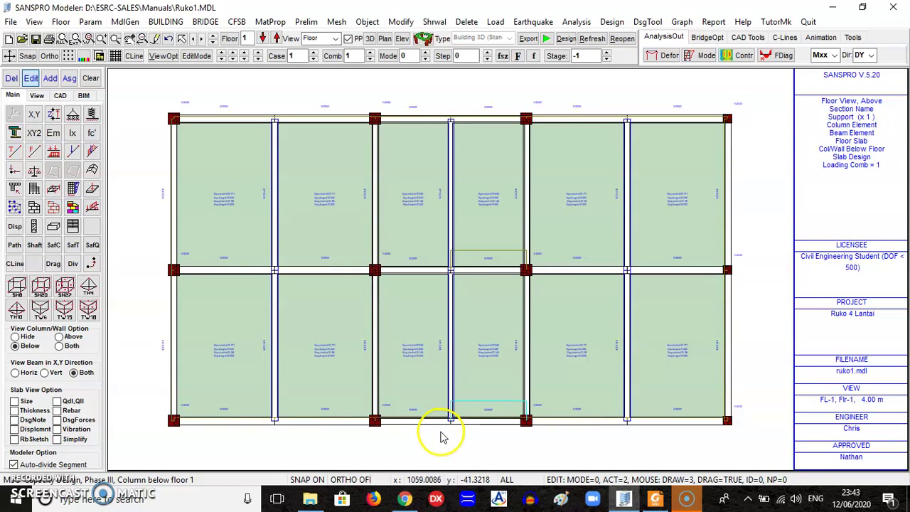
pyautogui.click(519, 57)
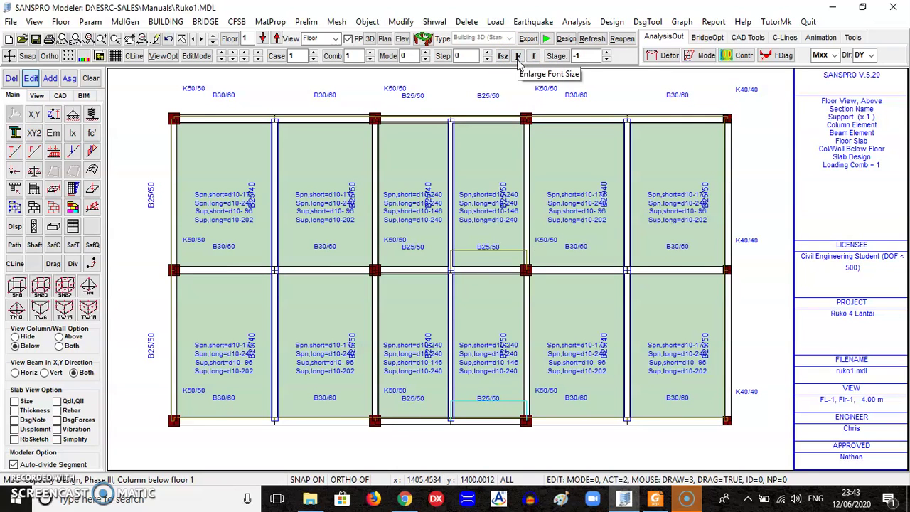
# Step: Enlarge the plan's label font once more and hide the element section names so only the slab rebar text remains
pyautogui.click(518, 57)
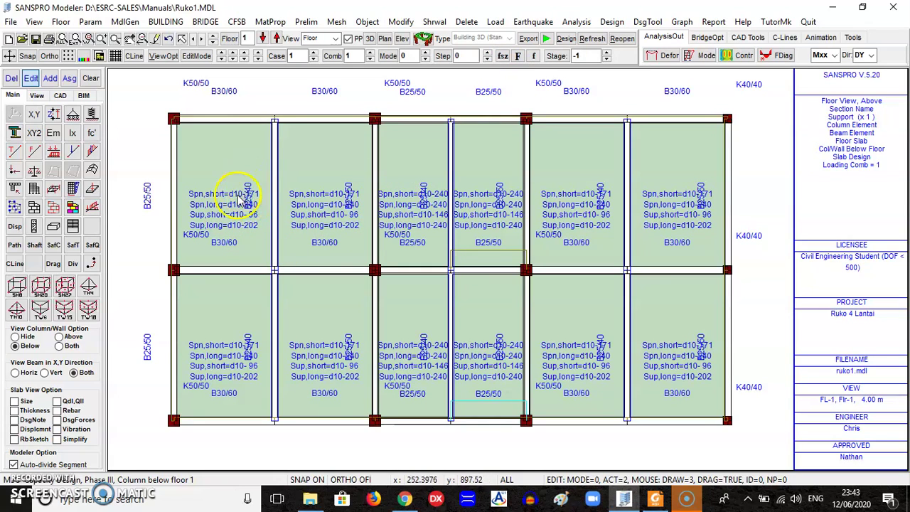
pyautogui.click(39, 97)
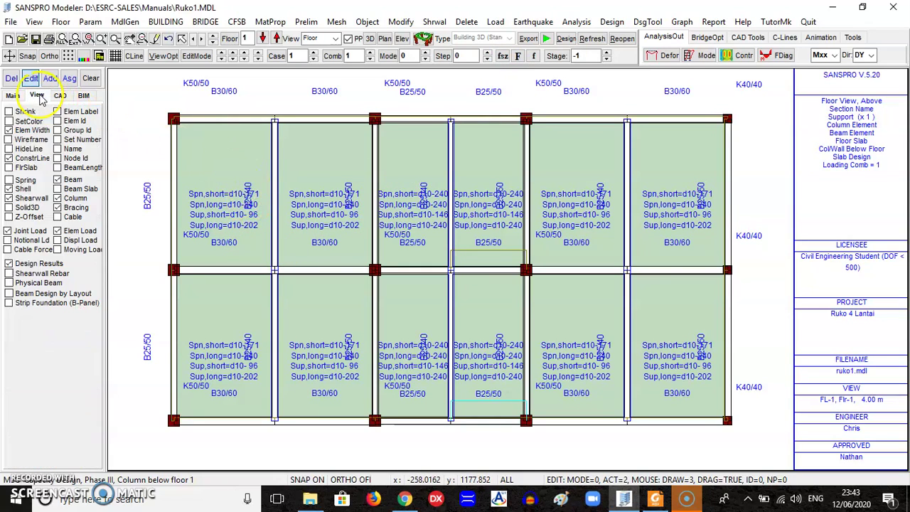
pyautogui.click(73, 152)
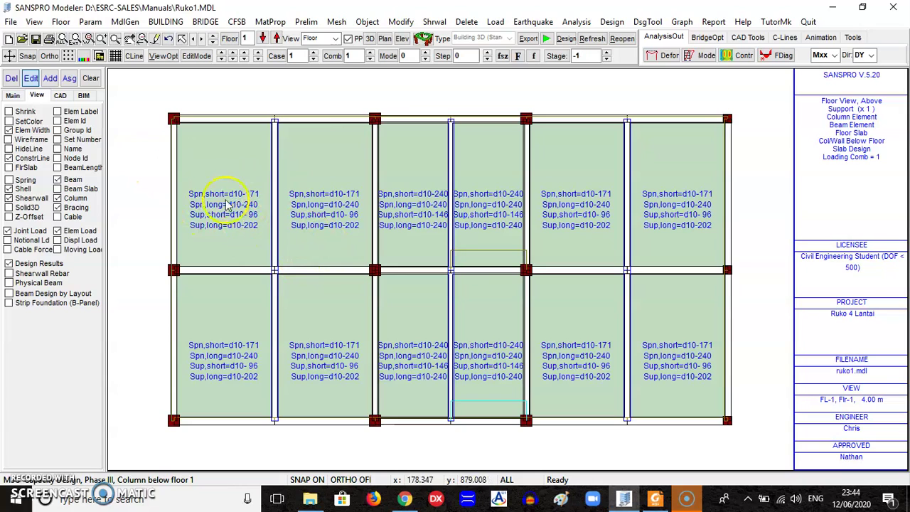
# Step: Show rebar, size, thickness and the rebar sketch for every slab panel on the floor 1 plan
pyautogui.click(13, 95)
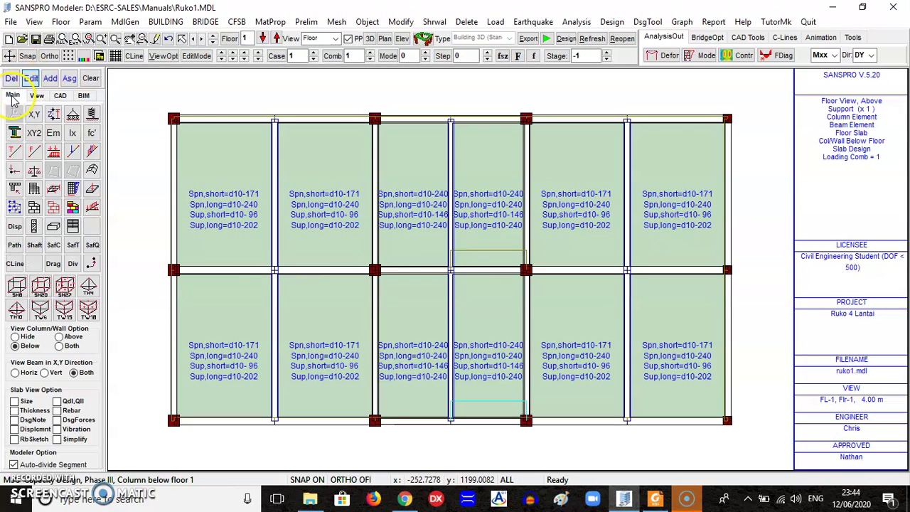
pyautogui.click(69, 413)
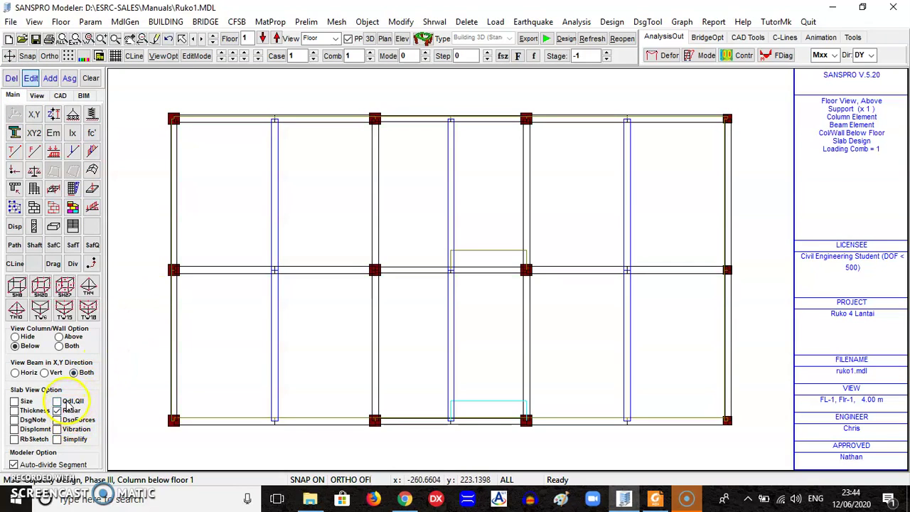
pyautogui.click(15, 402)
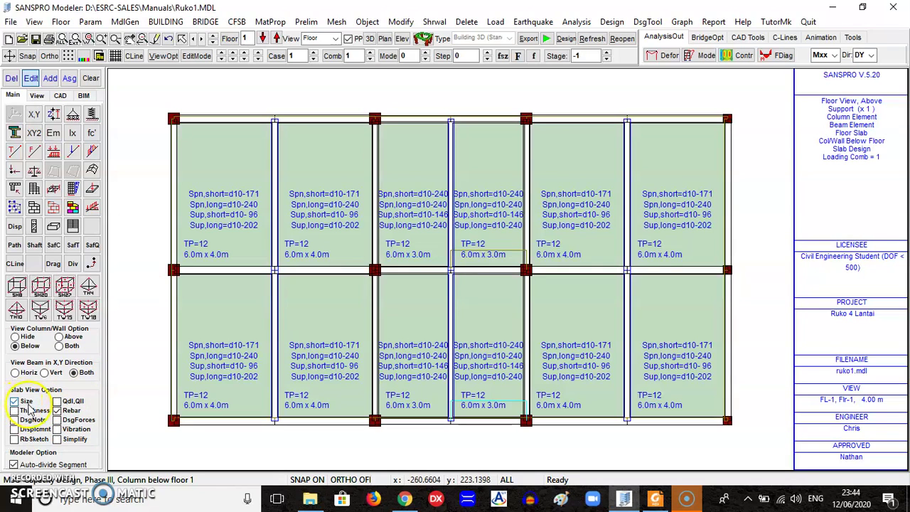
pyautogui.click(31, 411)
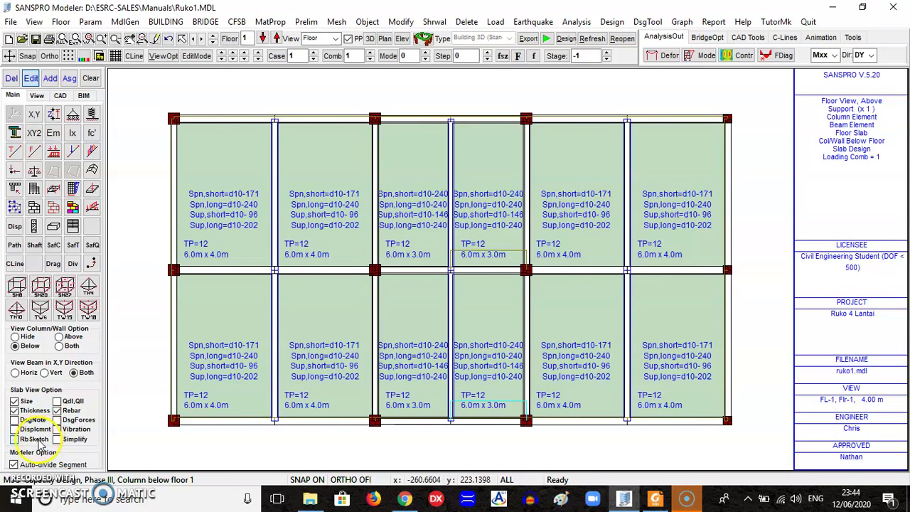
pyautogui.click(36, 440)
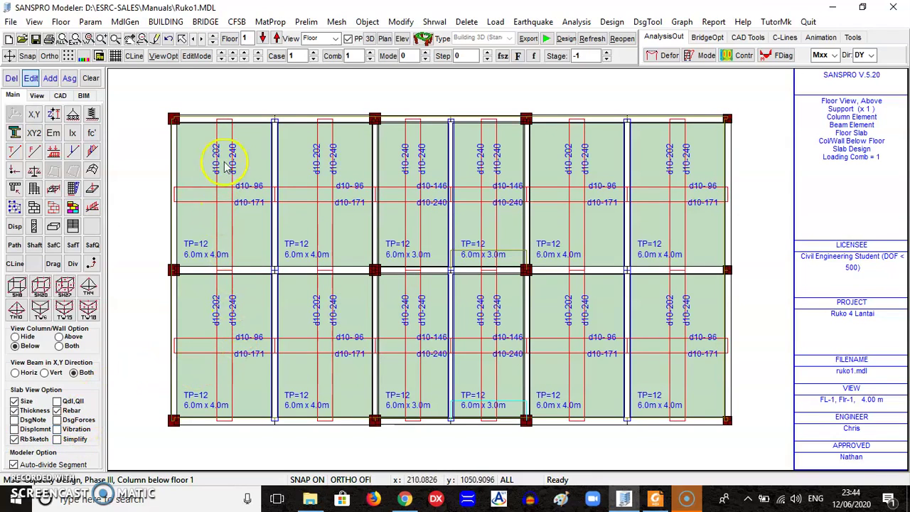
# Step: Compare the slab rebar sketch with and without simplification, leaving the simplified rebar display switched on
pyautogui.click(74, 440)
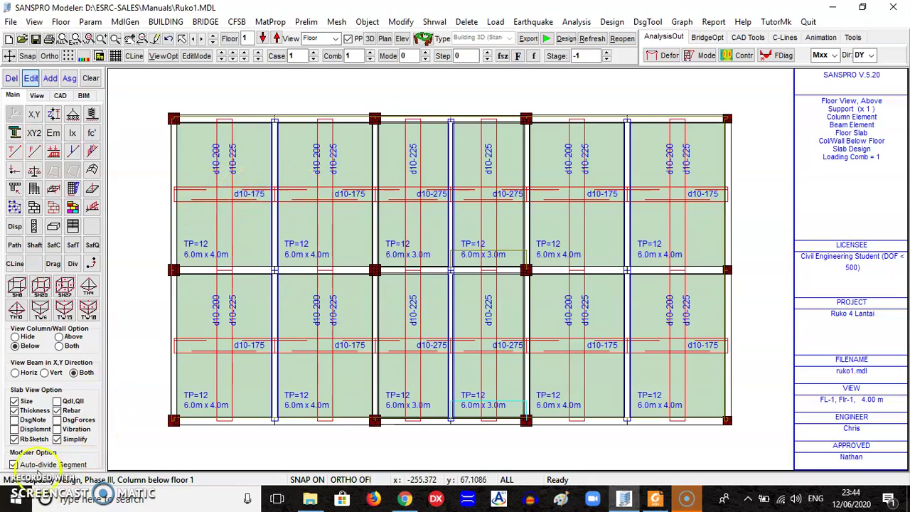
pyautogui.click(69, 441)
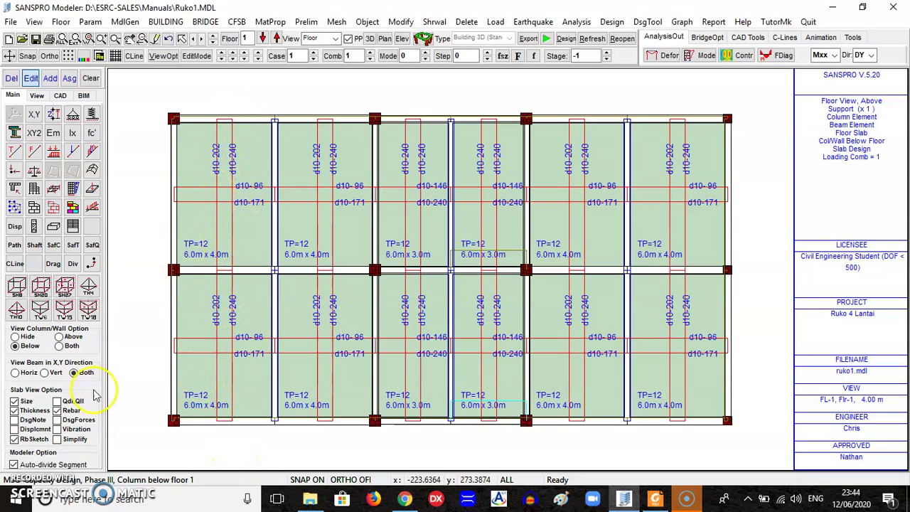
pyautogui.click(60, 438)
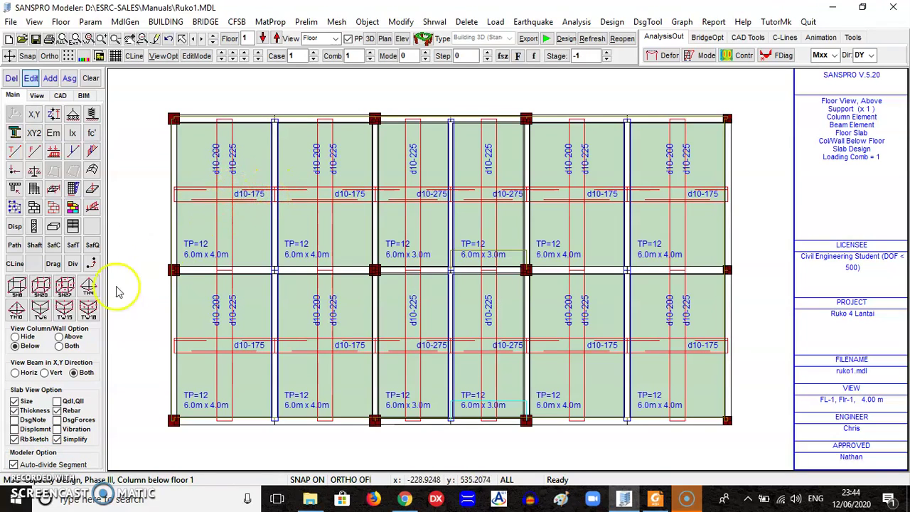
pyautogui.click(70, 440)
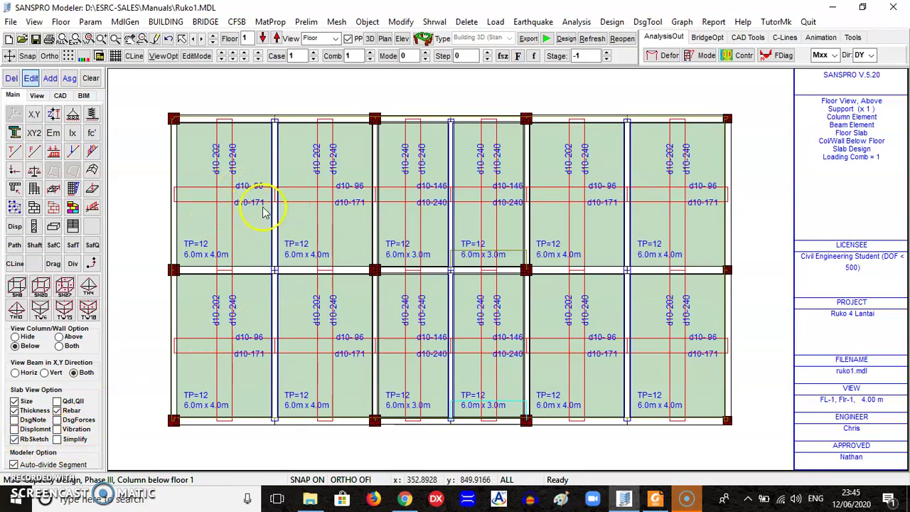
pyautogui.click(58, 440)
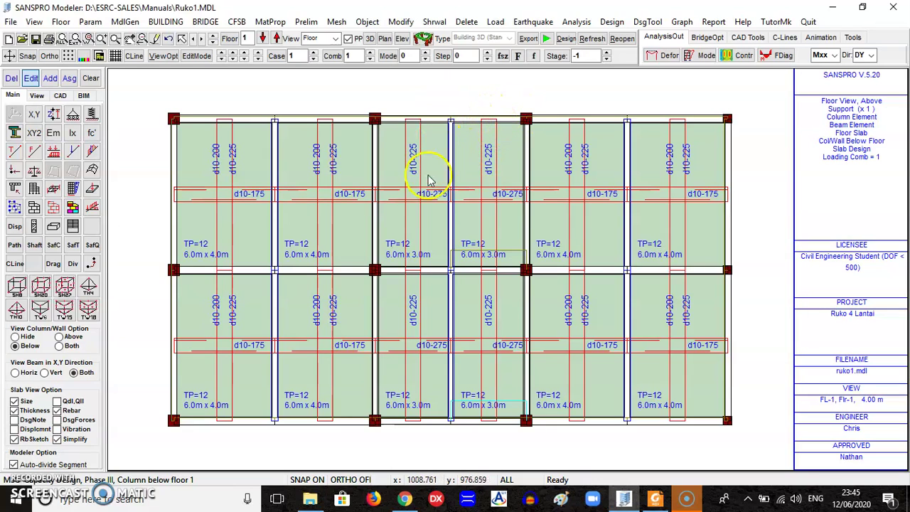
pyautogui.rightClick(518, 100)
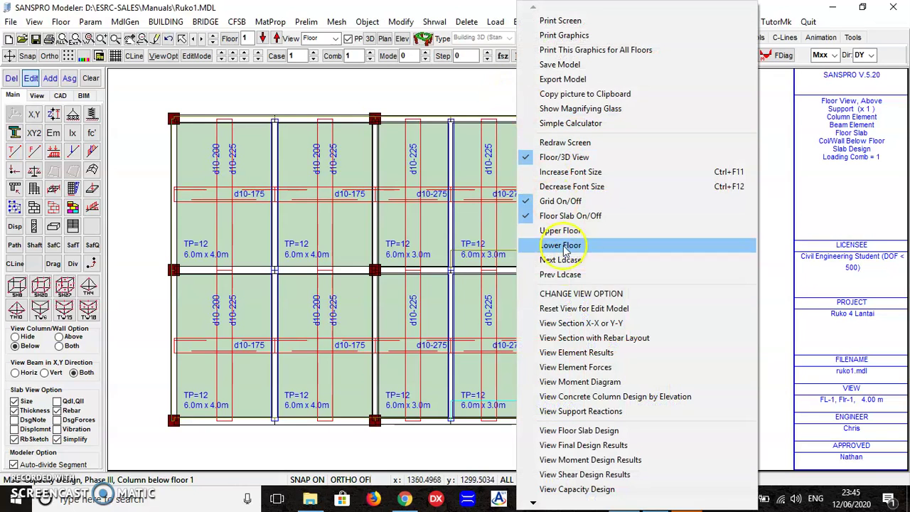
pyautogui.click(571, 294)
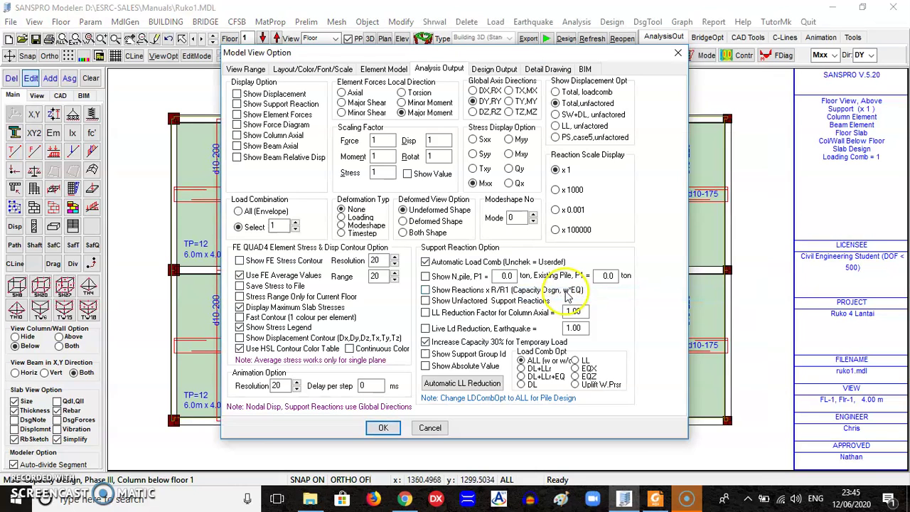
pyautogui.click(502, 69)
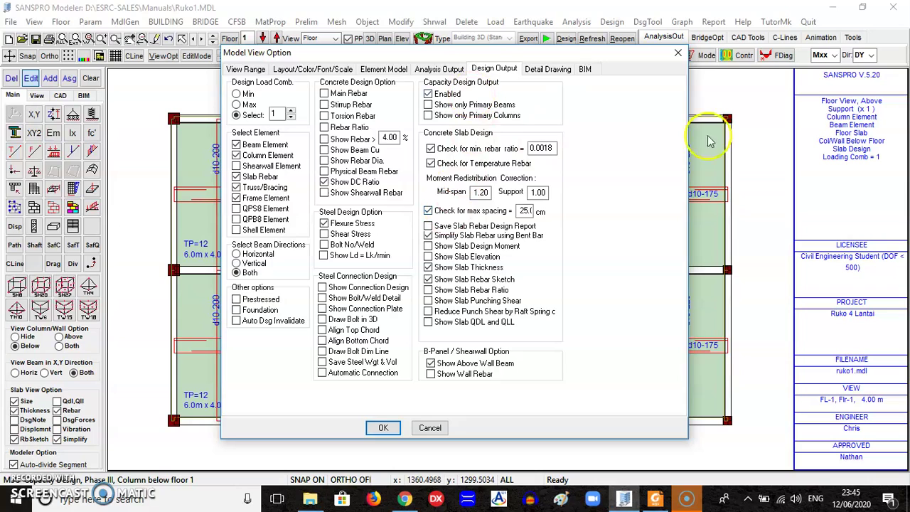
pyautogui.click(678, 53)
# Step: Enable saving of the slab rebar design report in the design output view options
pyautogui.rightClick(580, 121)
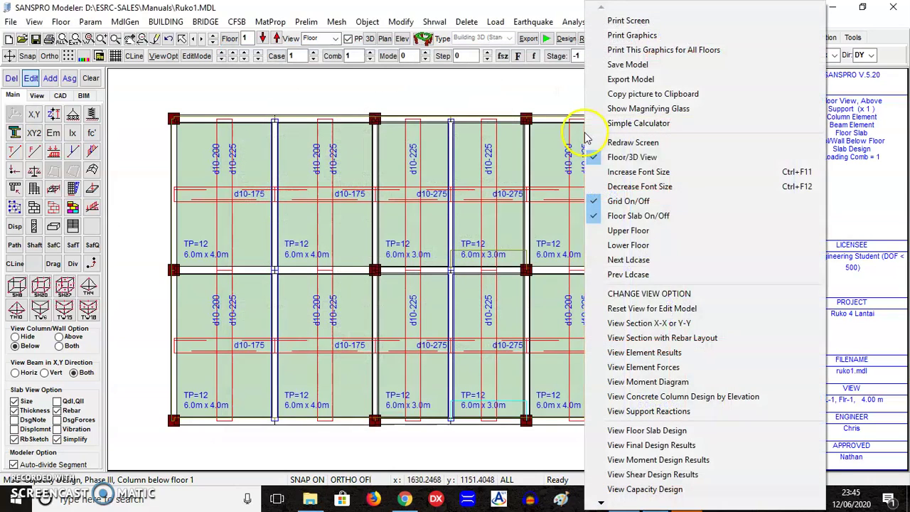
pyautogui.click(646, 296)
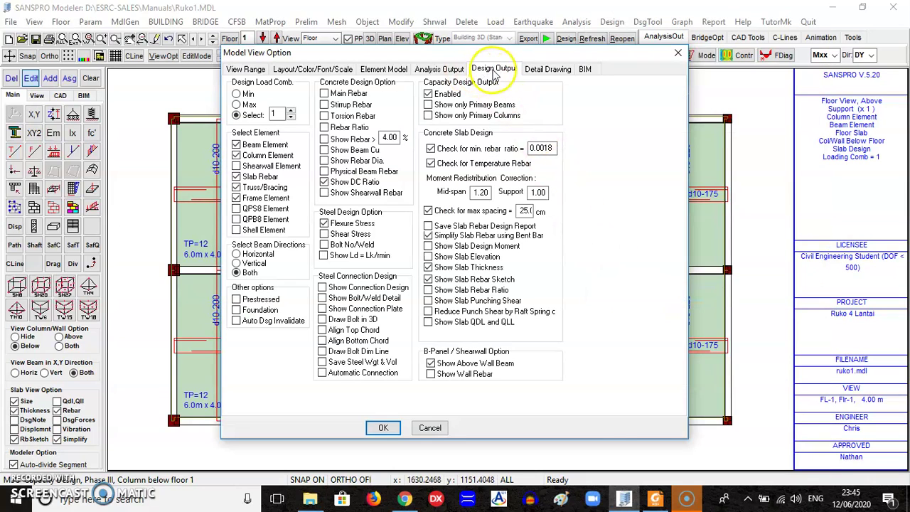
pyautogui.click(445, 227)
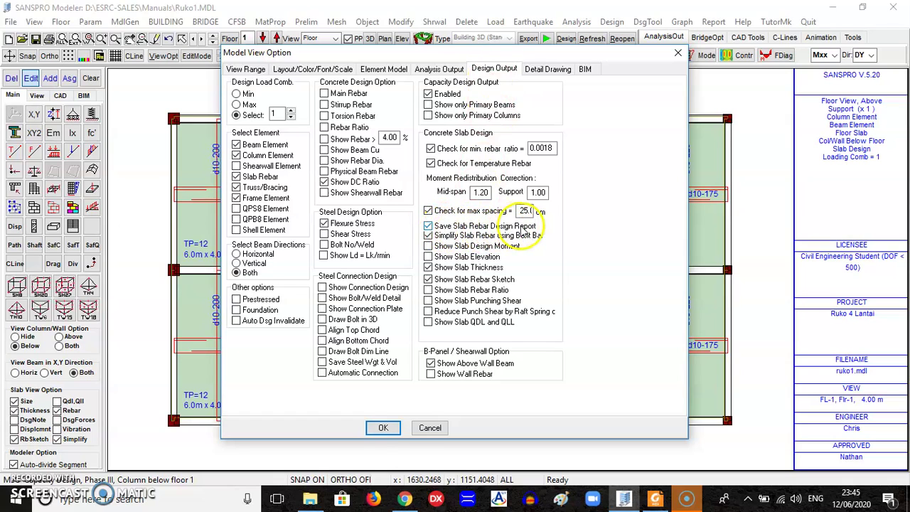
pyautogui.click(385, 428)
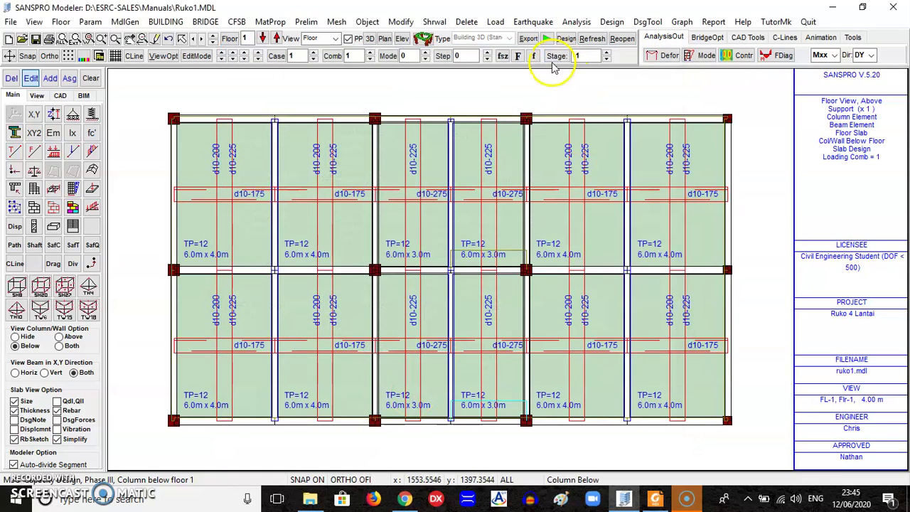
pyautogui.rightClick(560, 84)
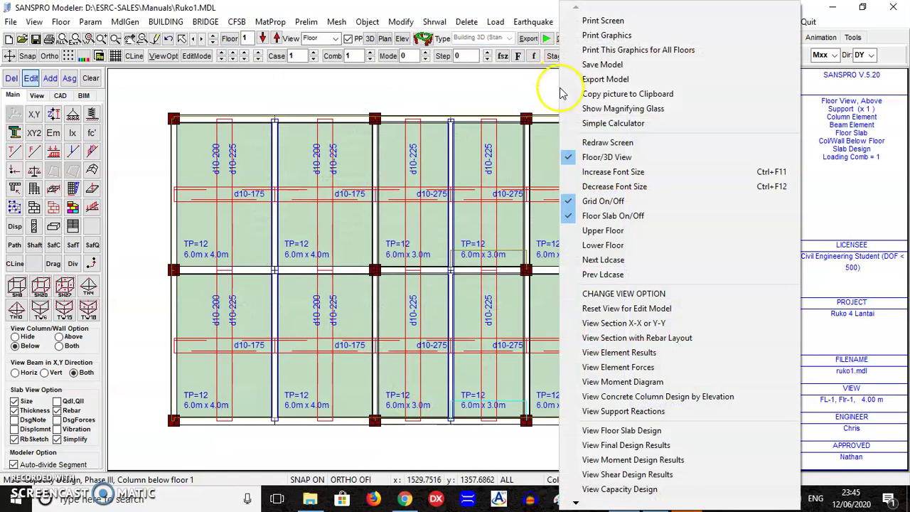
pyautogui.click(522, 95)
pyautogui.click(612, 22)
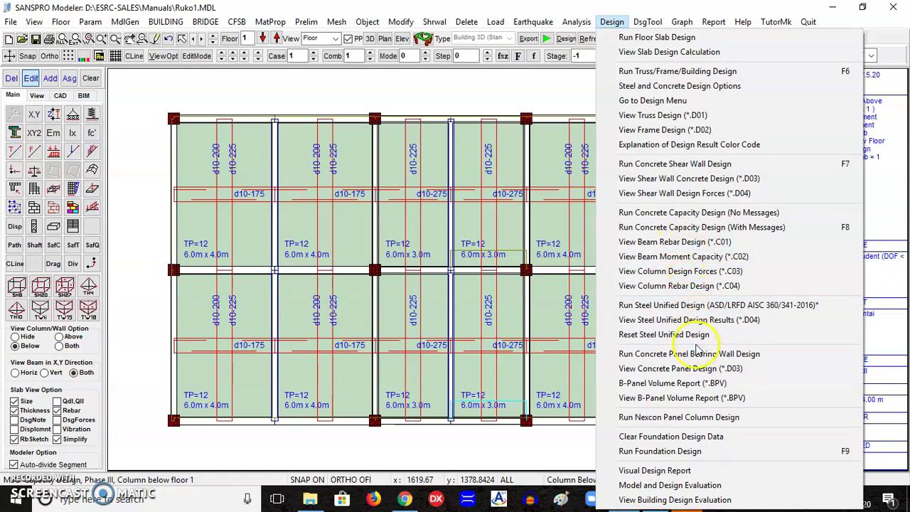
pyautogui.rightClick(565, 71)
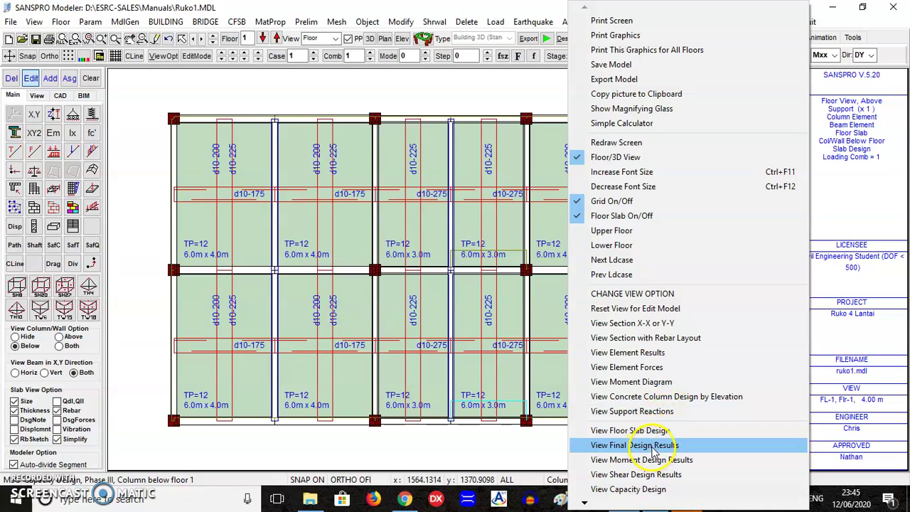
pyautogui.click(544, 86)
pyautogui.click(714, 21)
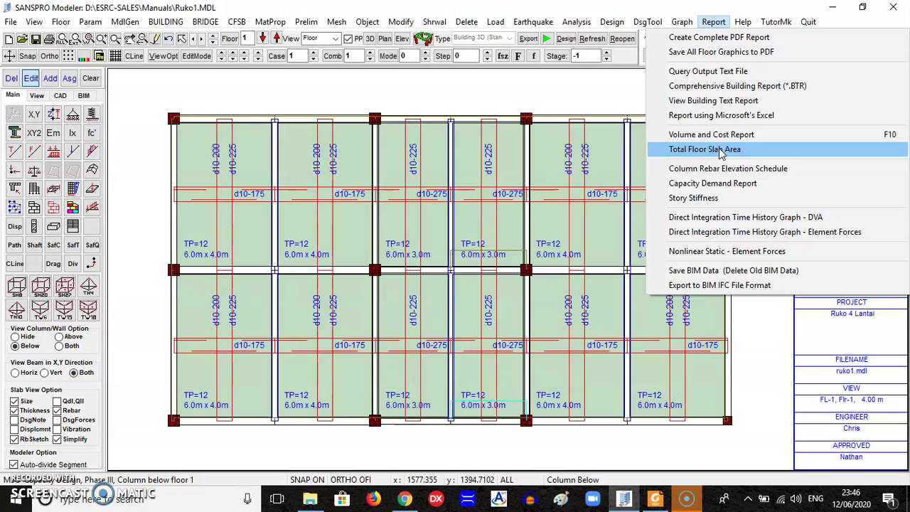
pyautogui.click(638, 113)
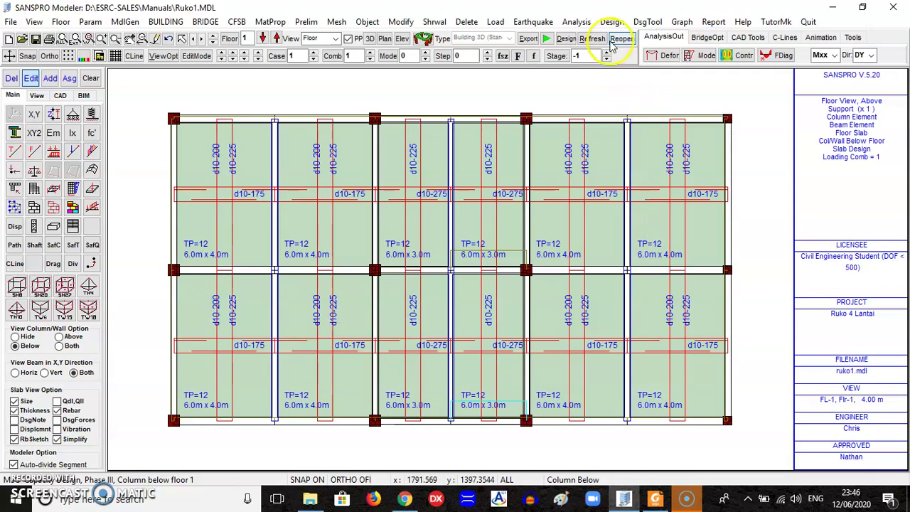
# Step: View the slab design calculation for floor 1 and read the first slab's deflection, vibration and rebar design sections, closing the report when done
pyautogui.click(612, 21)
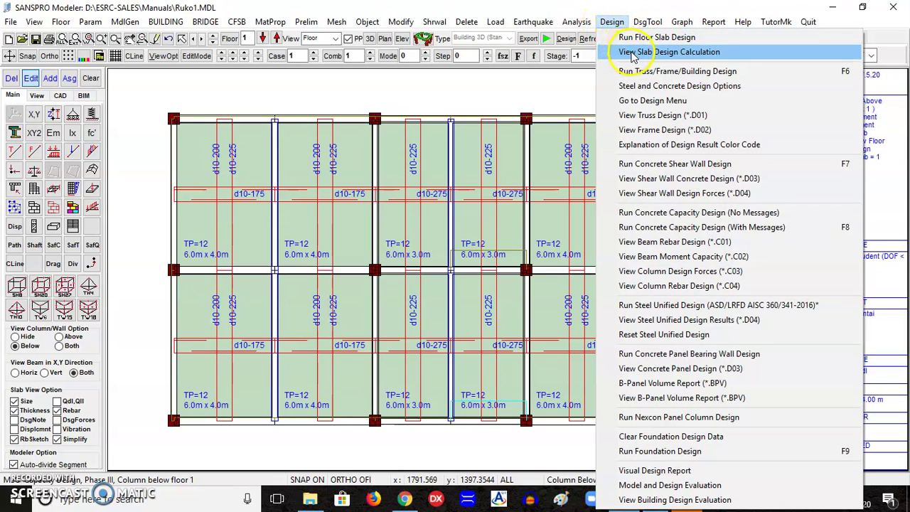
pyautogui.click(671, 54)
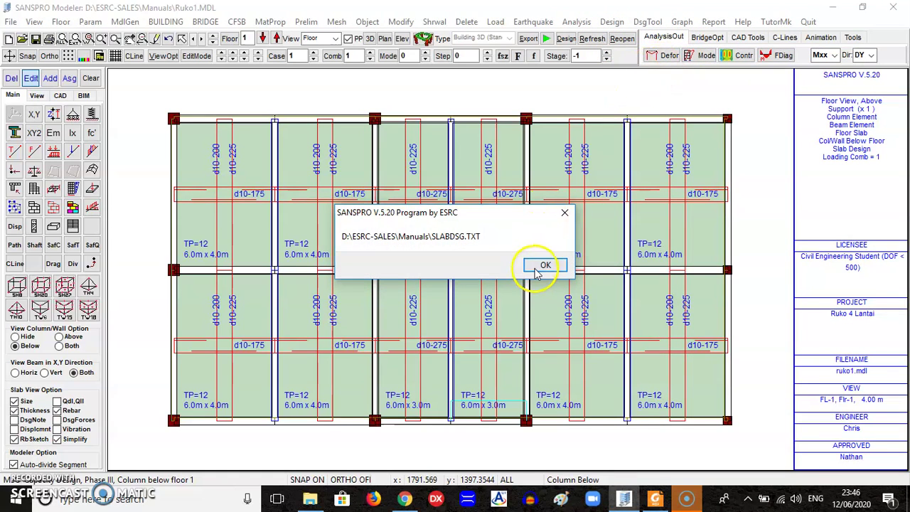
pyautogui.click(545, 267)
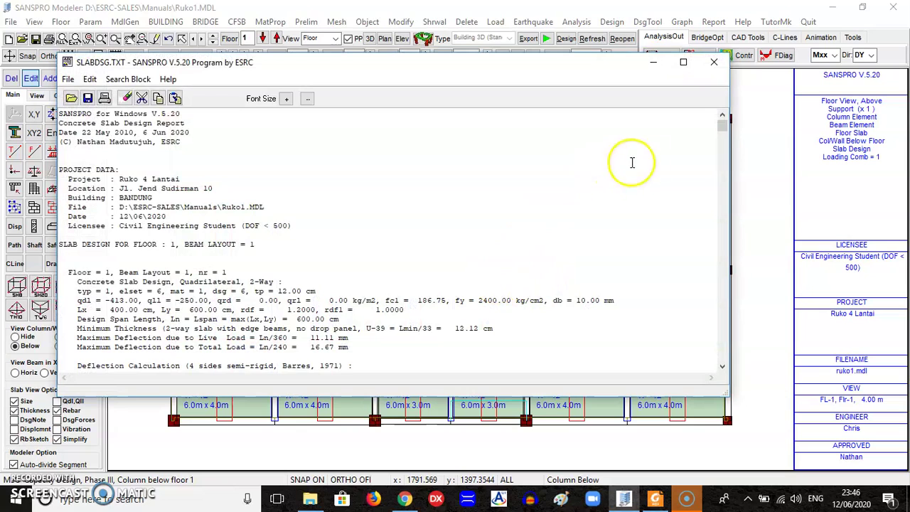
pyautogui.moveTo(722, 123)
pyautogui.mouseDown()
pyautogui.moveTo(725, 143)
pyautogui.moveTo(730, 124)
pyautogui.mouseUp()
pyautogui.click(726, 173)
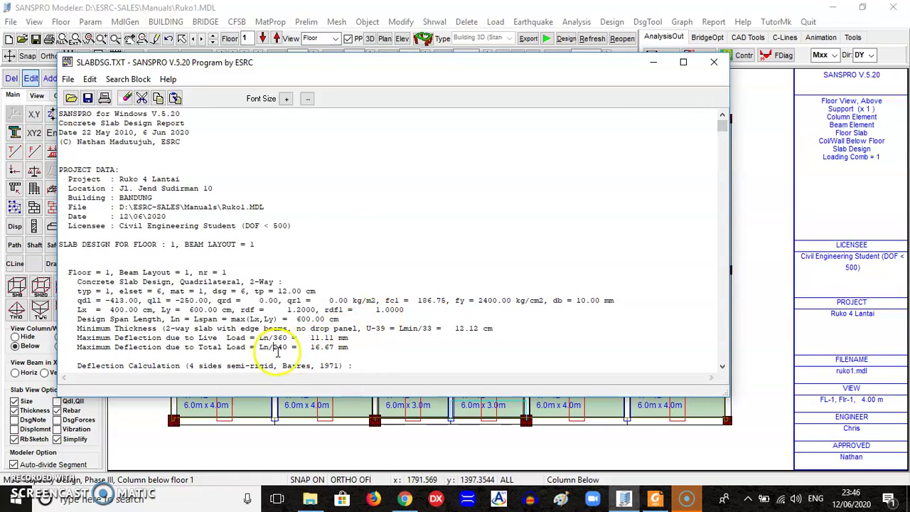
pyautogui.scroll(-7, 287, 350)
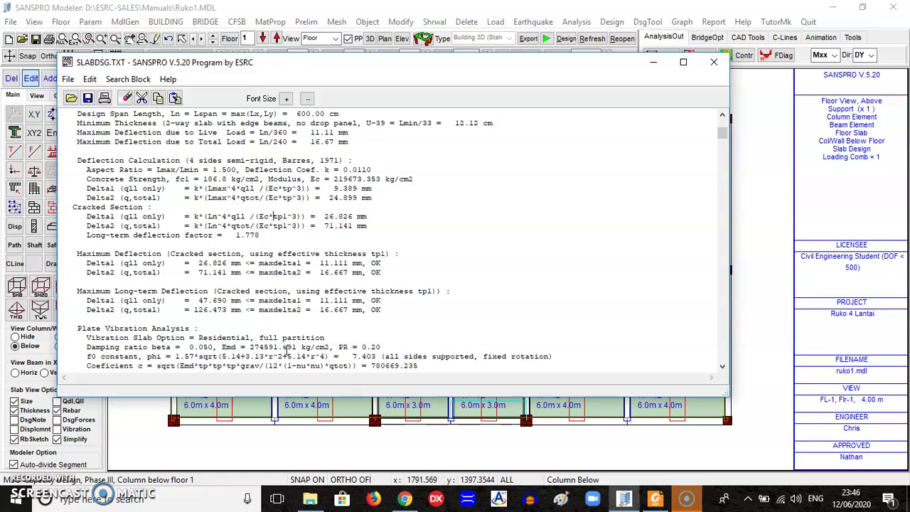
pyautogui.scroll(-5, 287, 350)
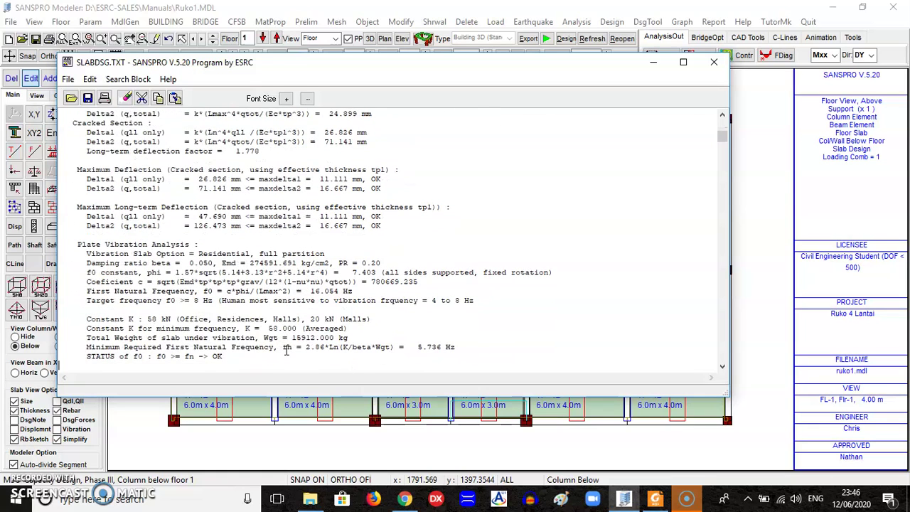
pyautogui.scroll(-2, 287, 349)
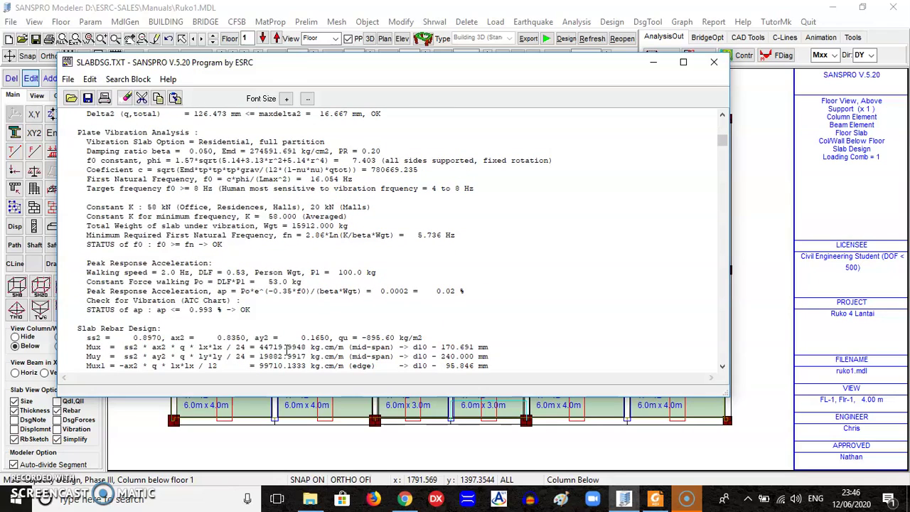
pyautogui.click(714, 62)
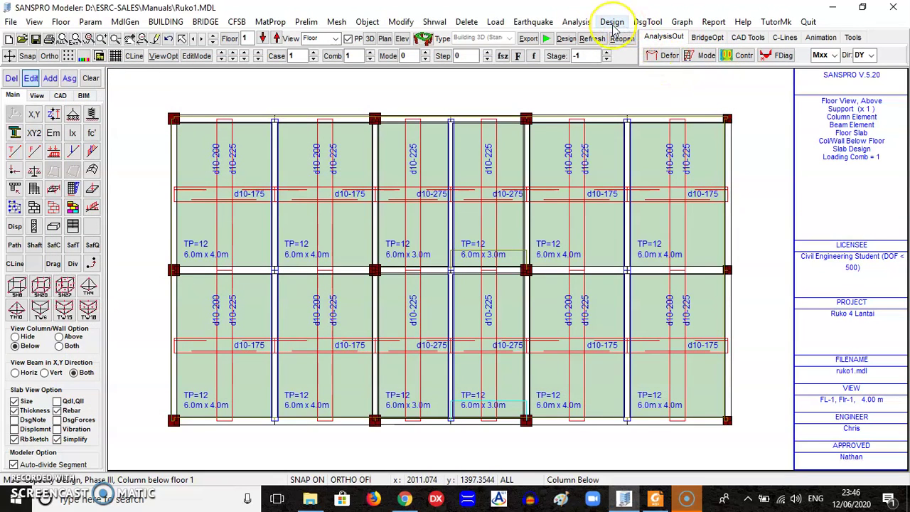
# Step: Open the volume and cost calculation for the concrete building and load the Jakarta unit costs
pyautogui.click(618, 23)
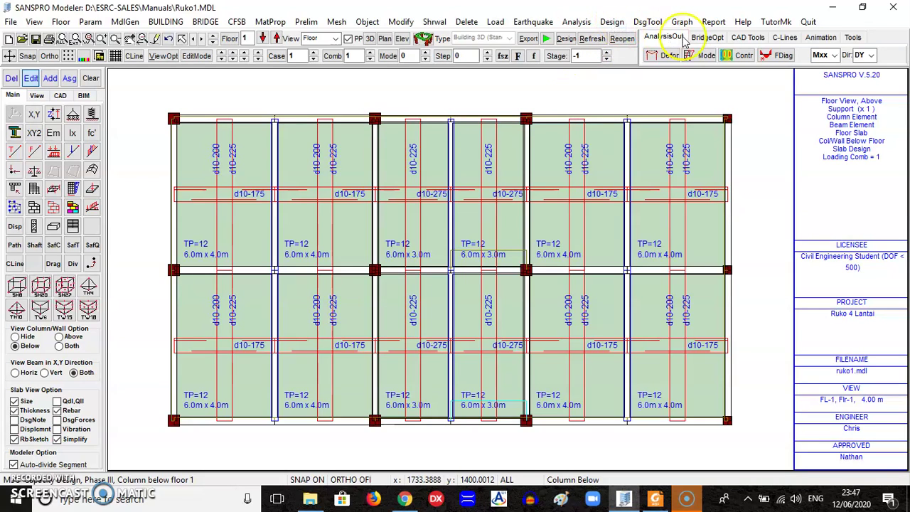
pyautogui.click(713, 22)
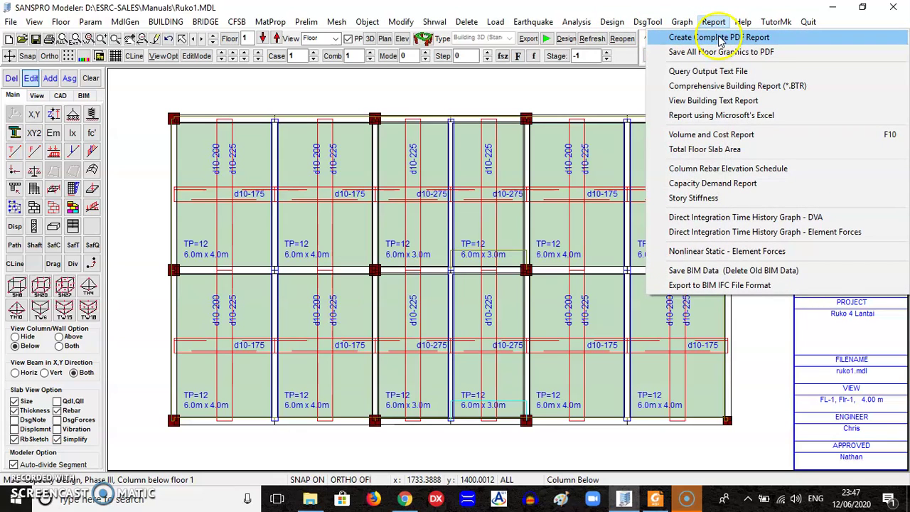
pyautogui.click(724, 135)
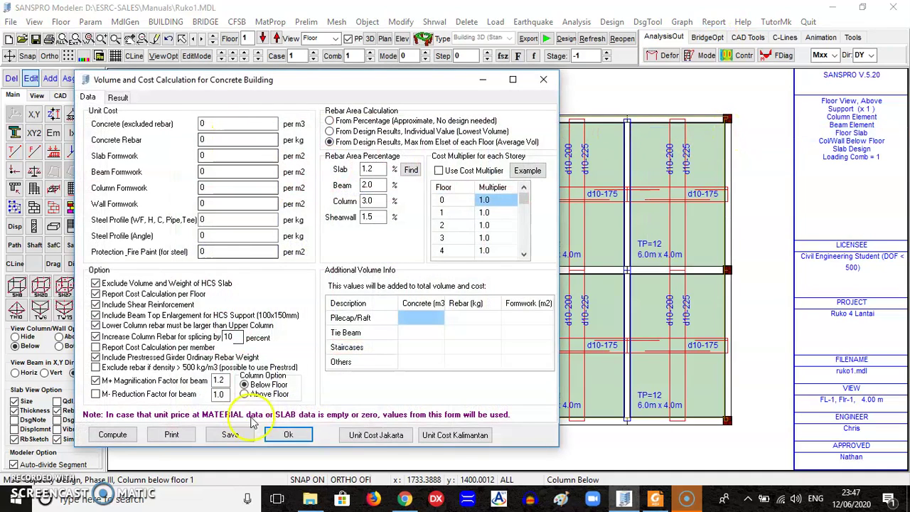
pyautogui.click(376, 435)
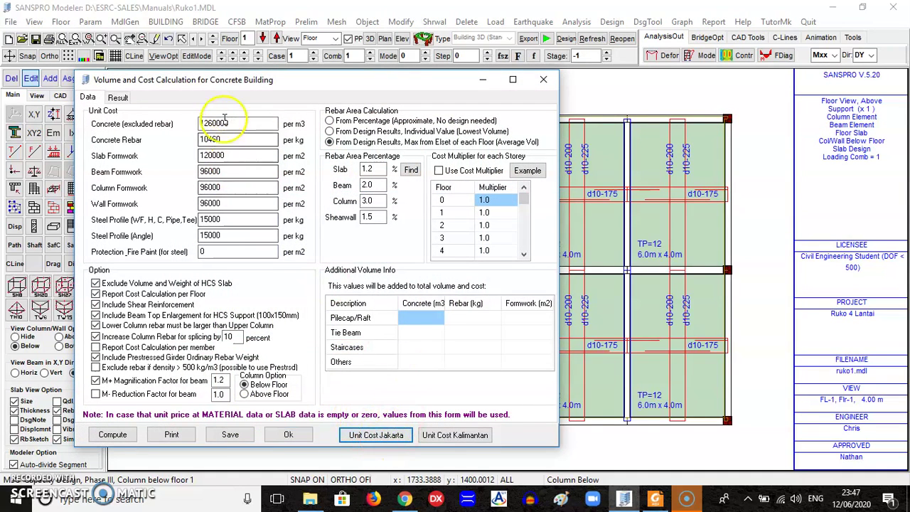
# Step: Set the unit costs to 1000000 per m3 for concrete and 10000 per kg for rebar, and compute the building's volume and cost
pyautogui.moveTo(231, 123); pyautogui.dragTo(187, 126)
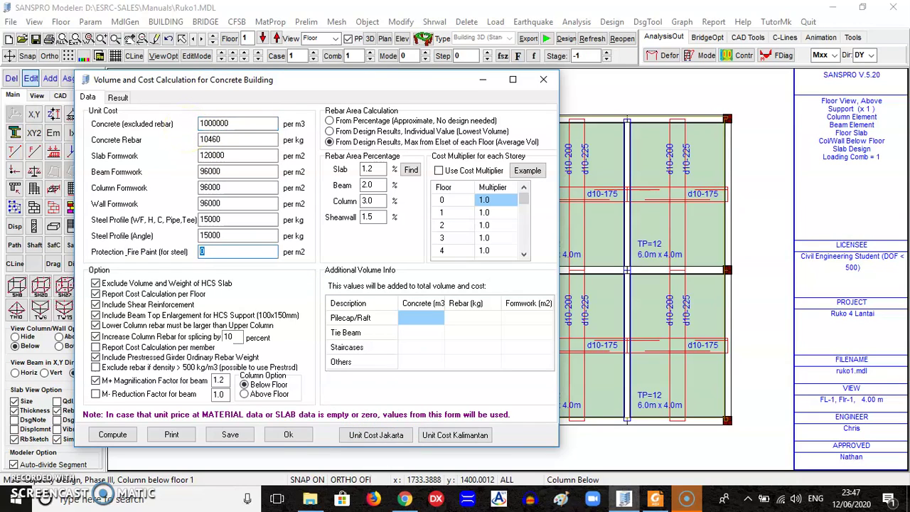
pyautogui.moveTo(232, 139); pyautogui.dragTo(190, 140)
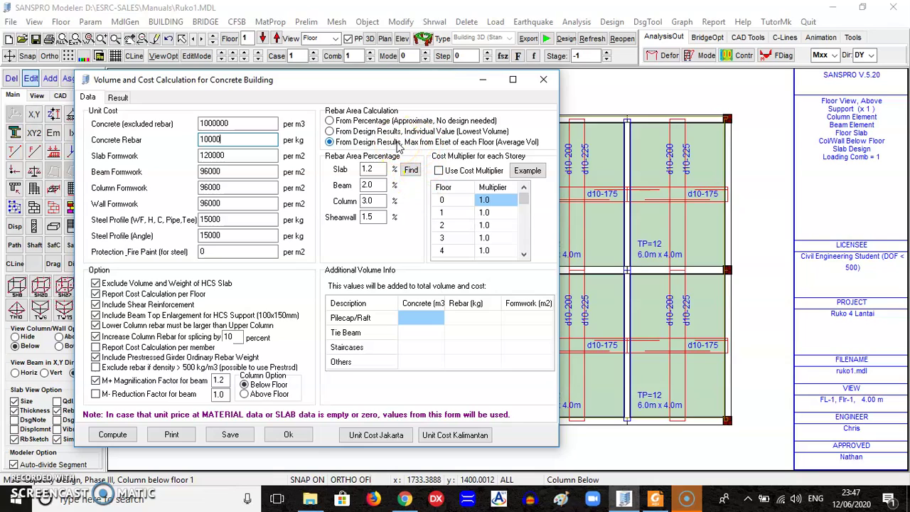
pyautogui.click(121, 437)
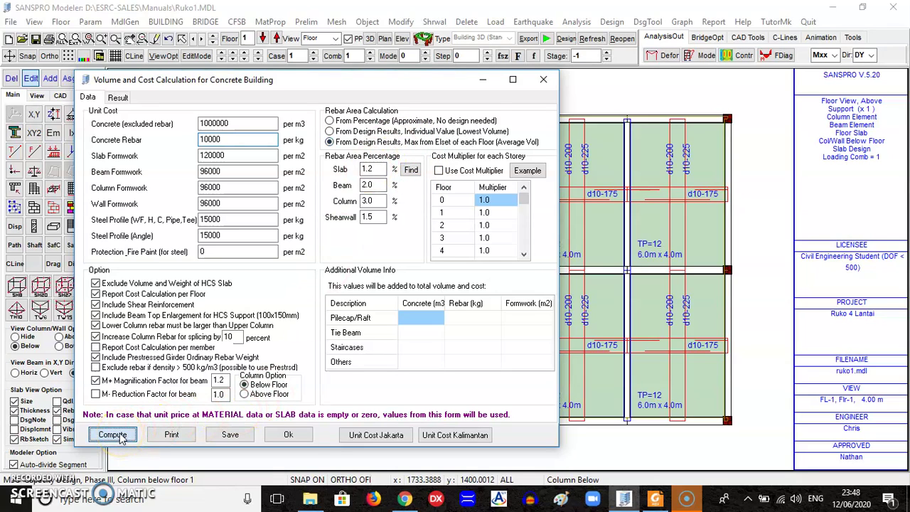
# Step: Review the cost report's summaries with and without additional volume, including average quantities, total price and estimated rebar weight per diameter
pyautogui.moveTo(553, 132); pyautogui.dragTo(582, 418)
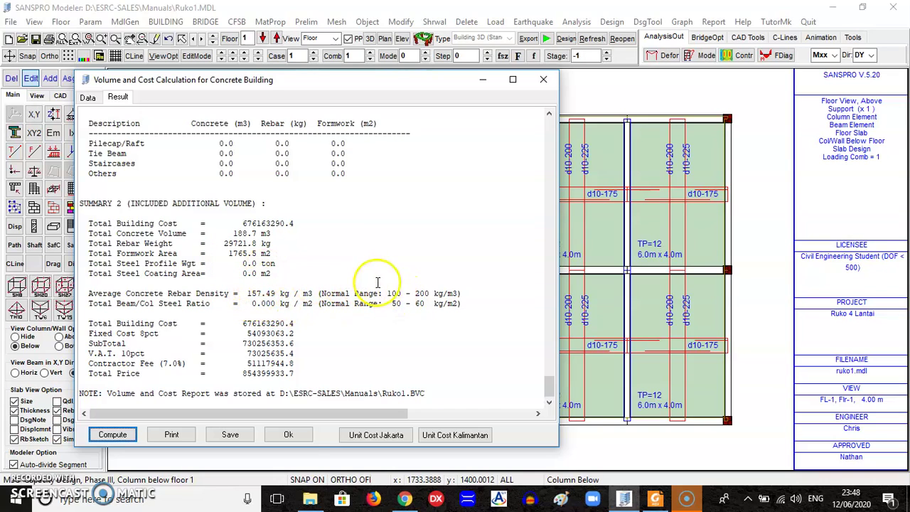
pyautogui.moveTo(549, 395); pyautogui.dragTo(557, 352)
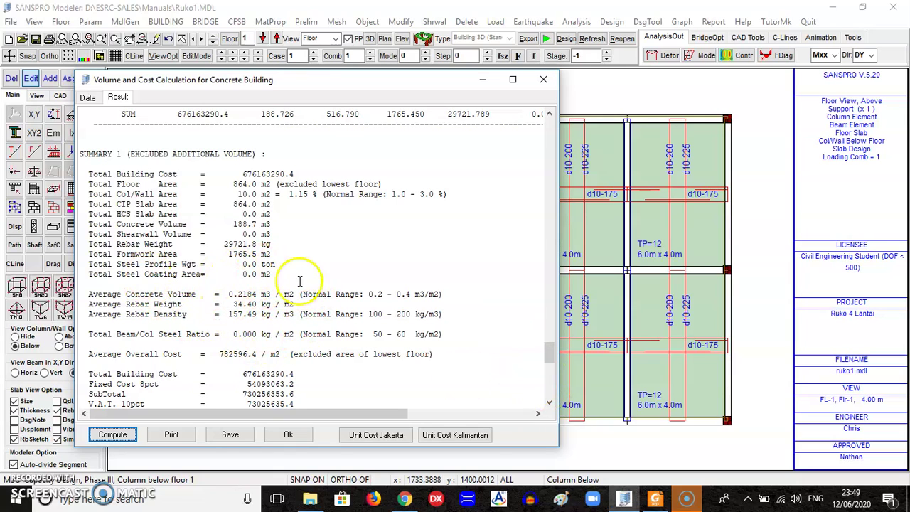
pyautogui.click(551, 390)
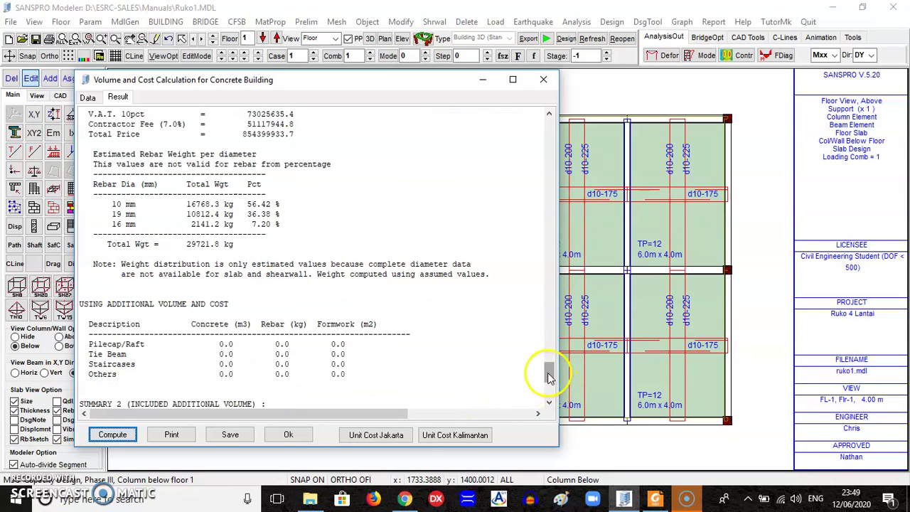
pyautogui.scroll(9, 549, 366)
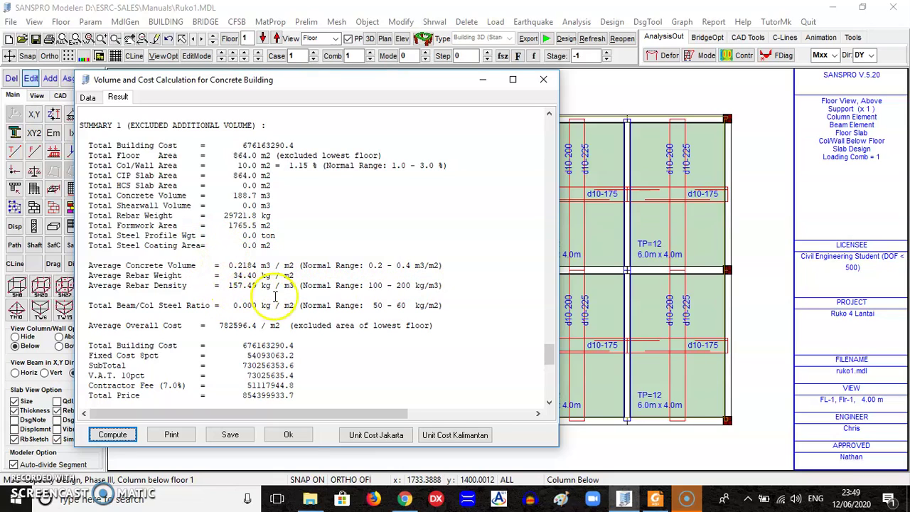
pyautogui.moveTo(553, 361); pyautogui.dragTo(561, 377)
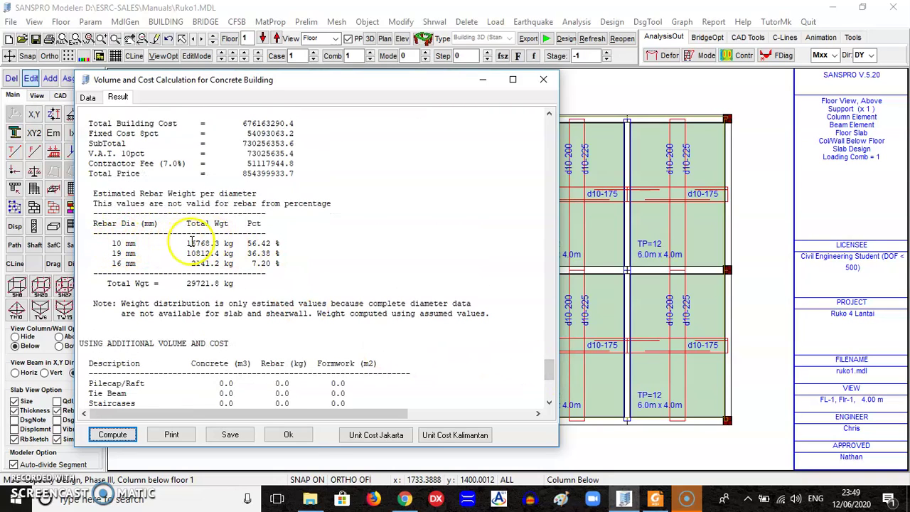